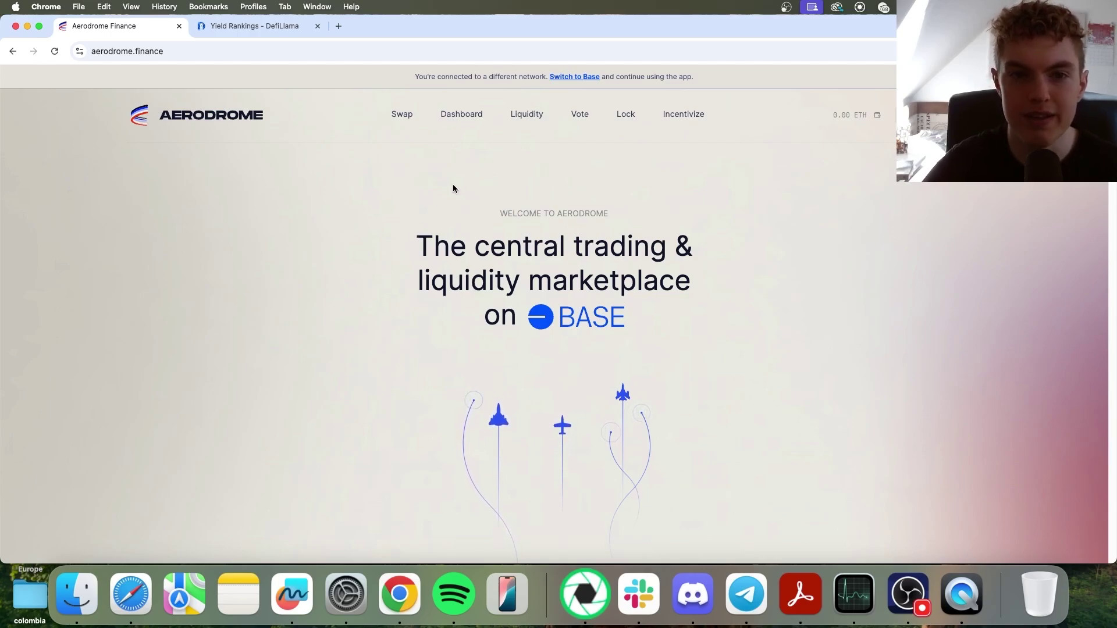
- Show Aerodrome's Liquidity page down to the pools list with APR, volume and fees
{"action": "left_click", "coordinate": [527, 114]}
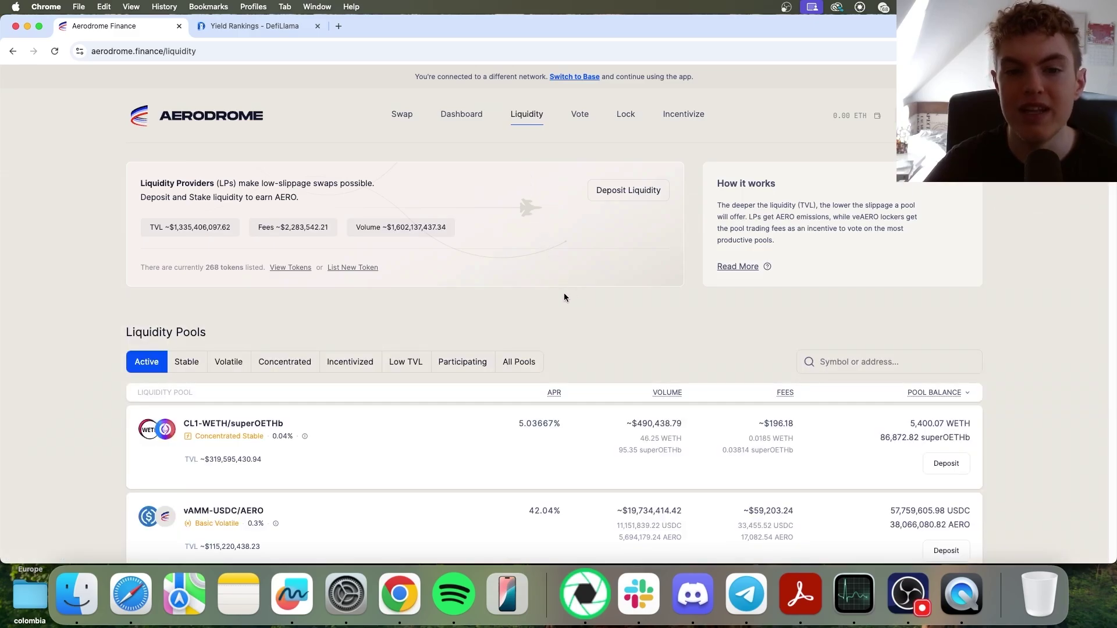
{"action": "scroll", "coordinate": [564, 298], "scroll_direction": "down", "scroll_amount": 1}
{"action": "scroll", "coordinate": [564, 295], "scroll_direction": "down", "scroll_amount": 3}
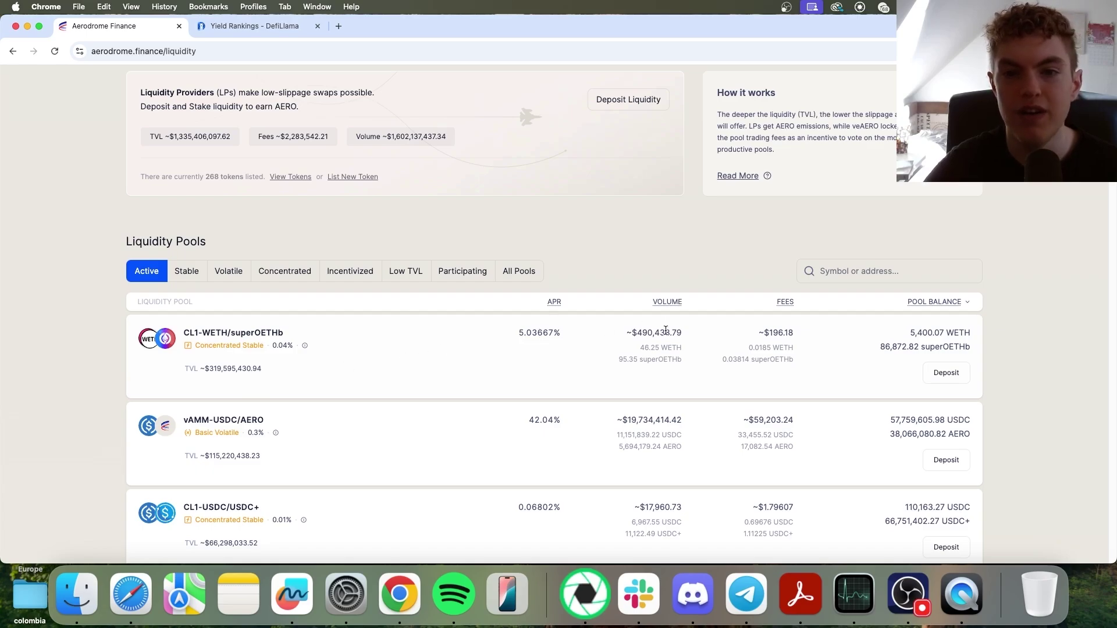
- Filter DefiLlama's yield pool rankings to the Aerodrome V1 project only, showing 235 pools
{"action": "left_click", "coordinate": [249, 33]}
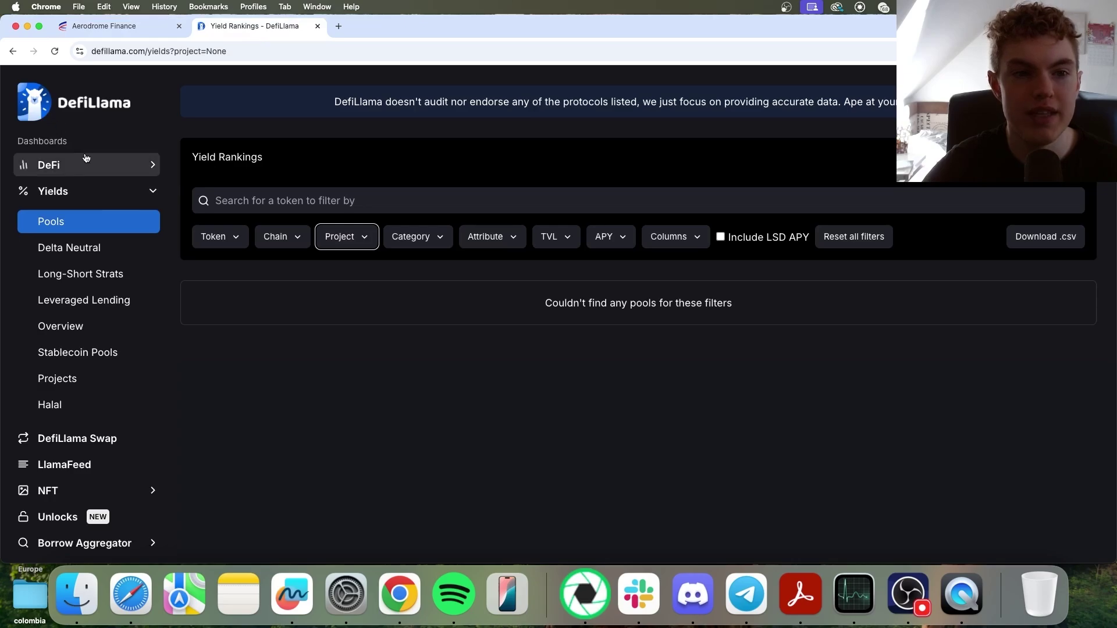
{"action": "left_click", "coordinate": [82, 224]}
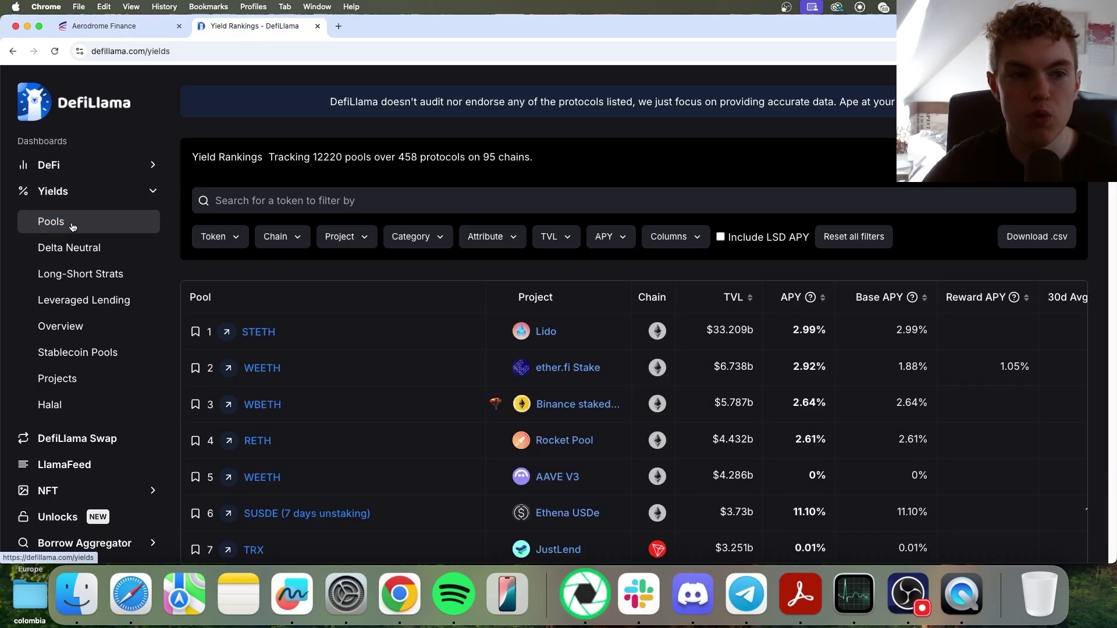
{"action": "left_click", "coordinate": [360, 239]}
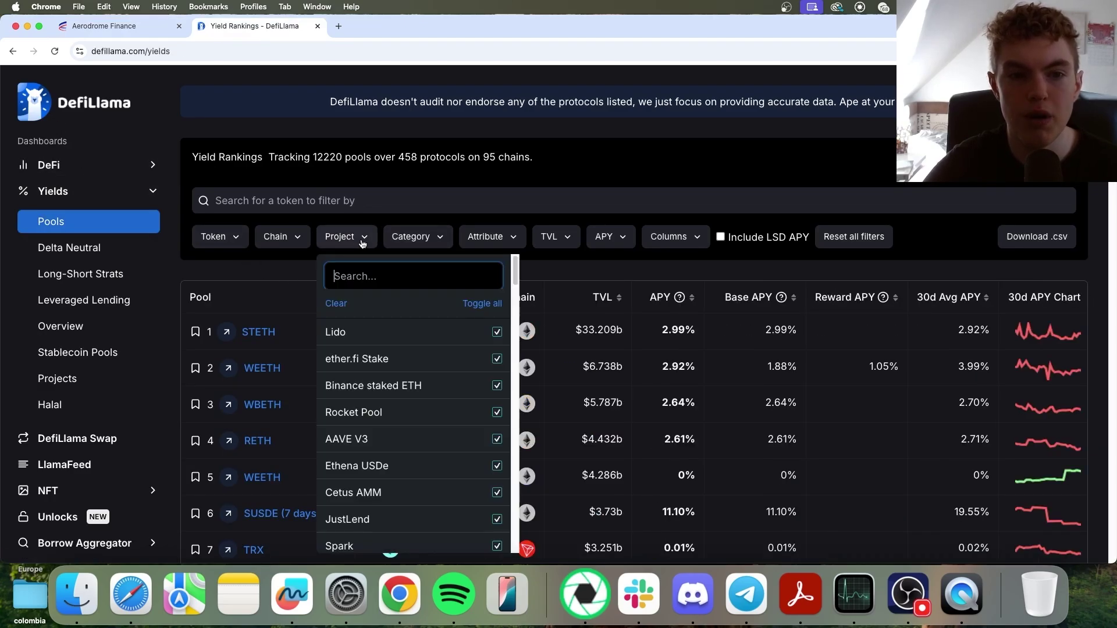
{"action": "left_click", "coordinate": [350, 303]}
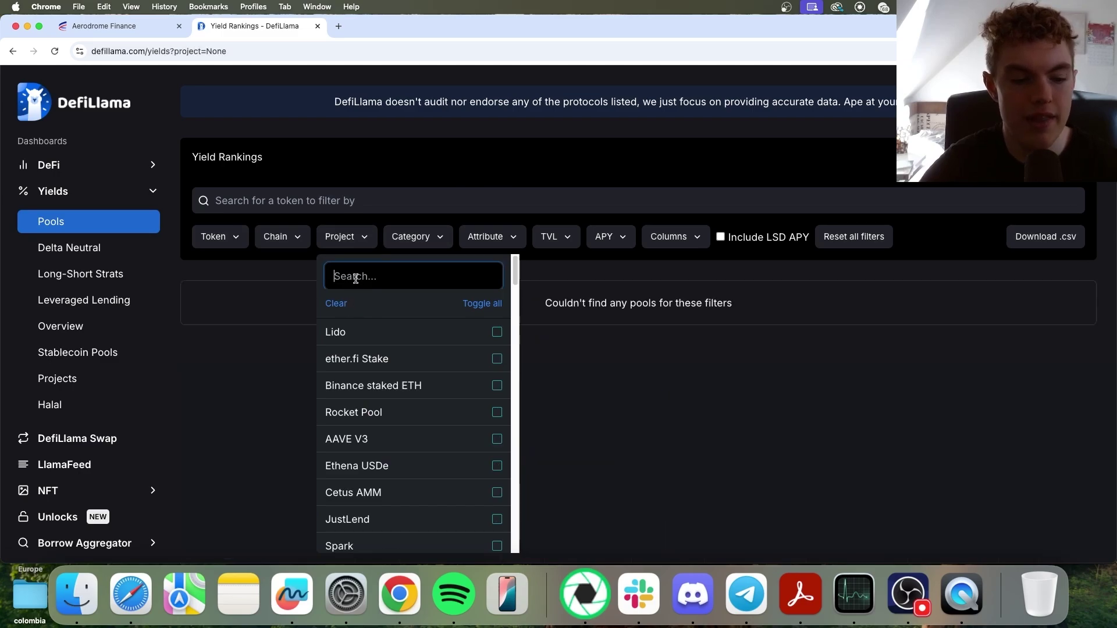
{"action": "type", "text": "aer"}
{"action": "left_click", "coordinate": [406, 328]}
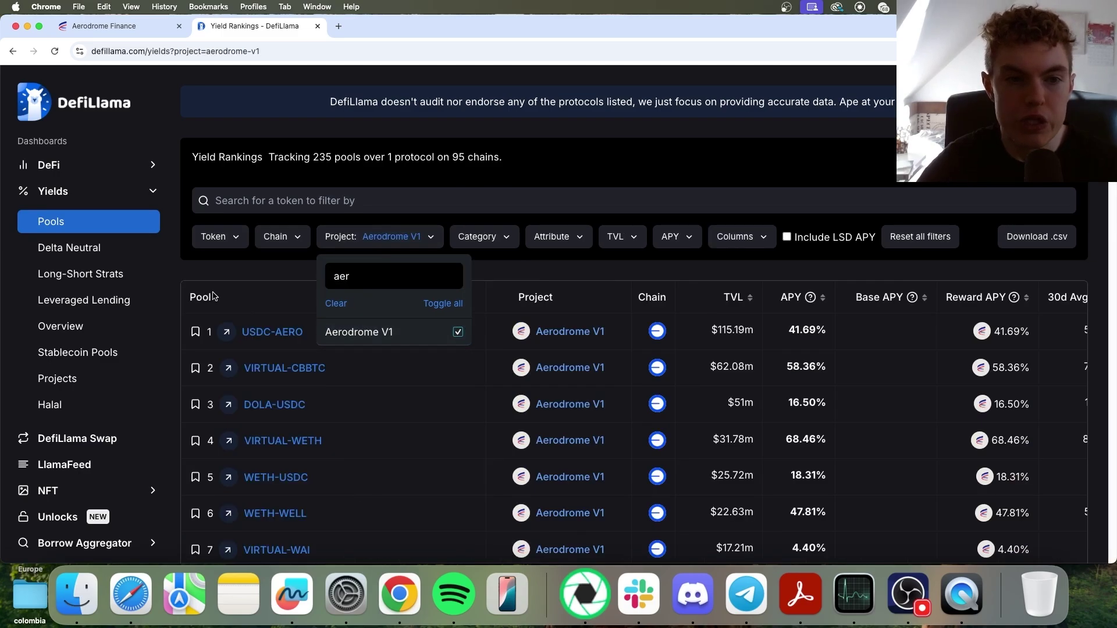
{"action": "key", "text": "Escape"}
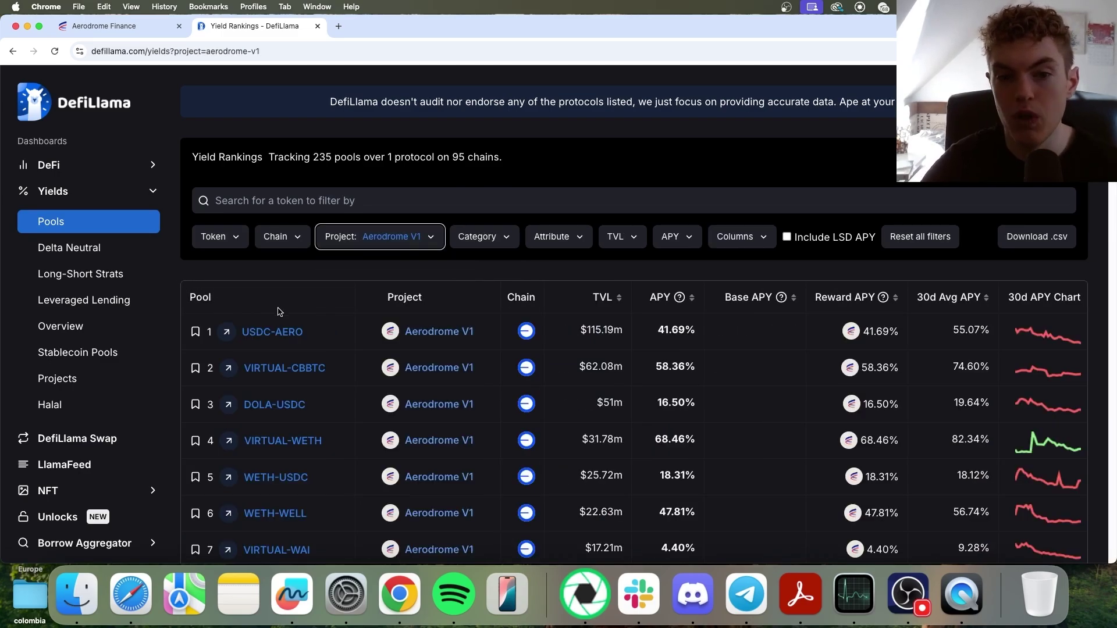
{"action": "left_click", "coordinate": [134, 25]}
{"action": "left_click", "coordinate": [247, 26]}
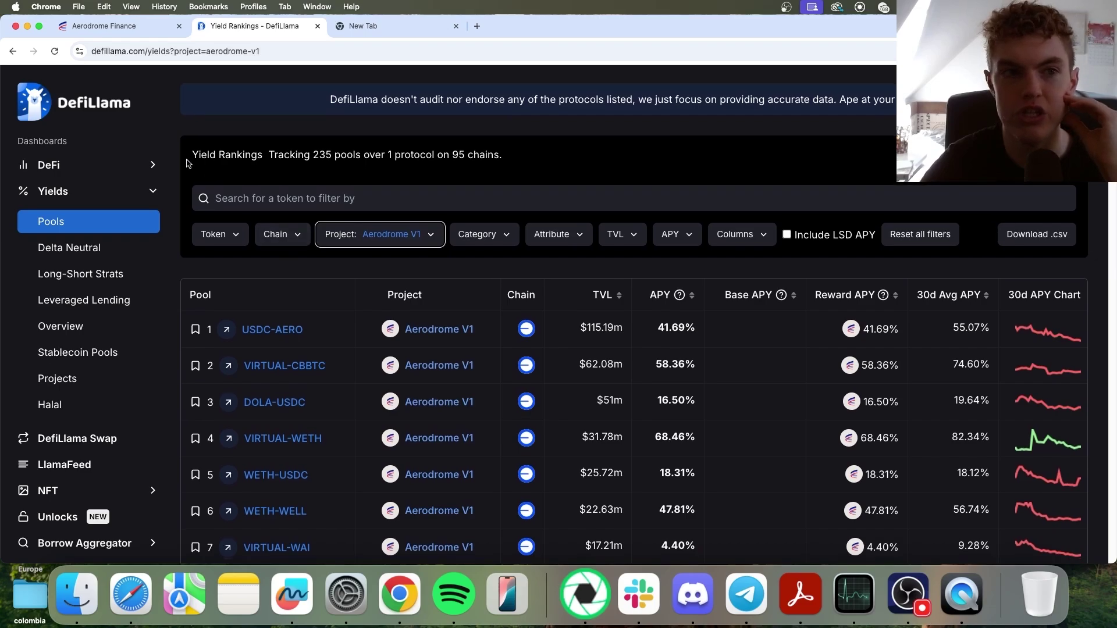
- Load metrix.finance in a new tab and launch the app's Uniswap v3 Simulator
{"action": "left_click", "coordinate": [146, 26]}
{"action": "left_click", "coordinate": [349, 26]}
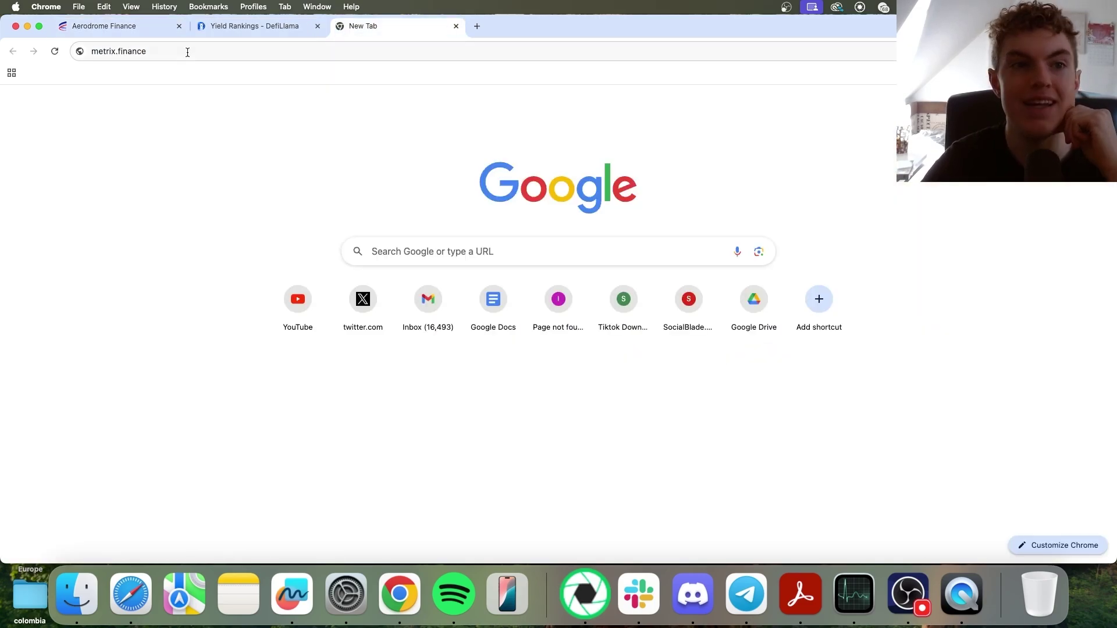
{"action": "left_click", "coordinate": [159, 52]}
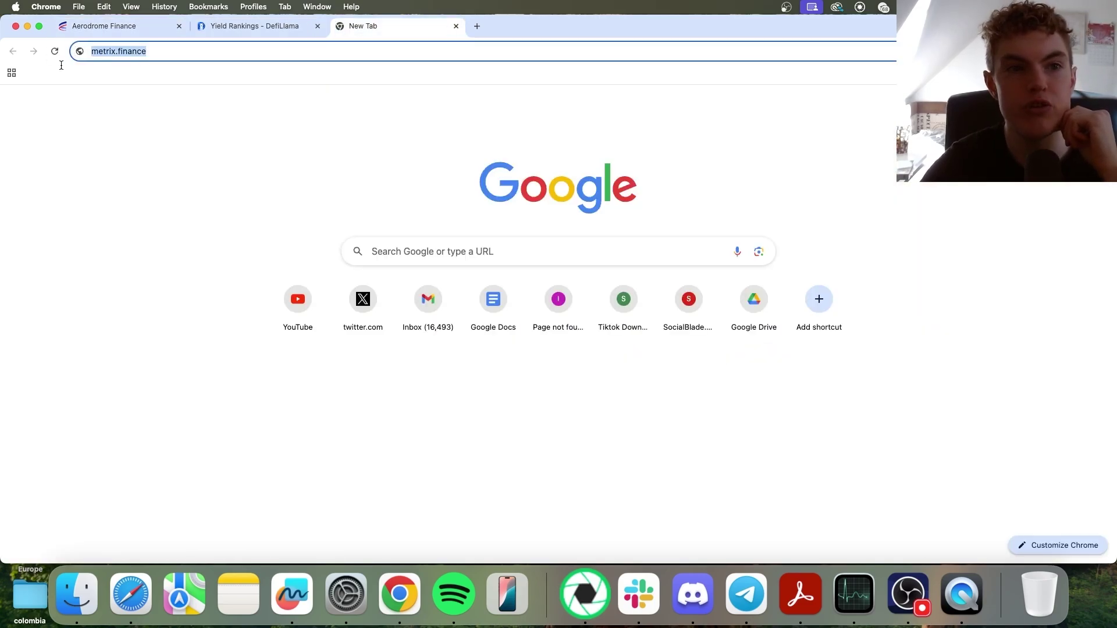
{"action": "key", "text": "Return"}
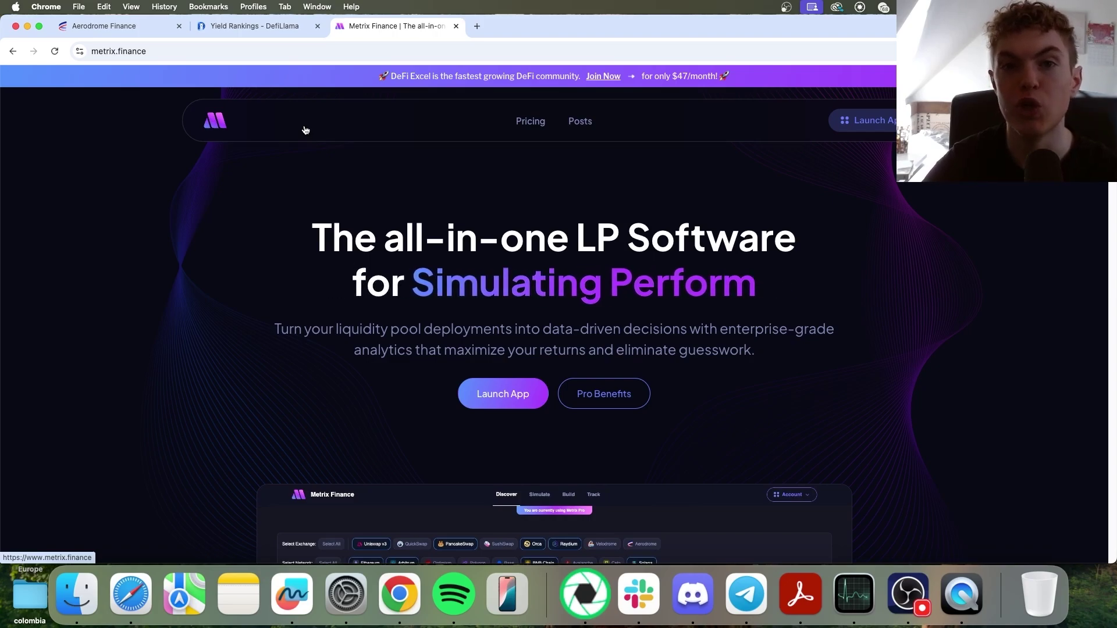
{"action": "left_click", "coordinate": [495, 394]}
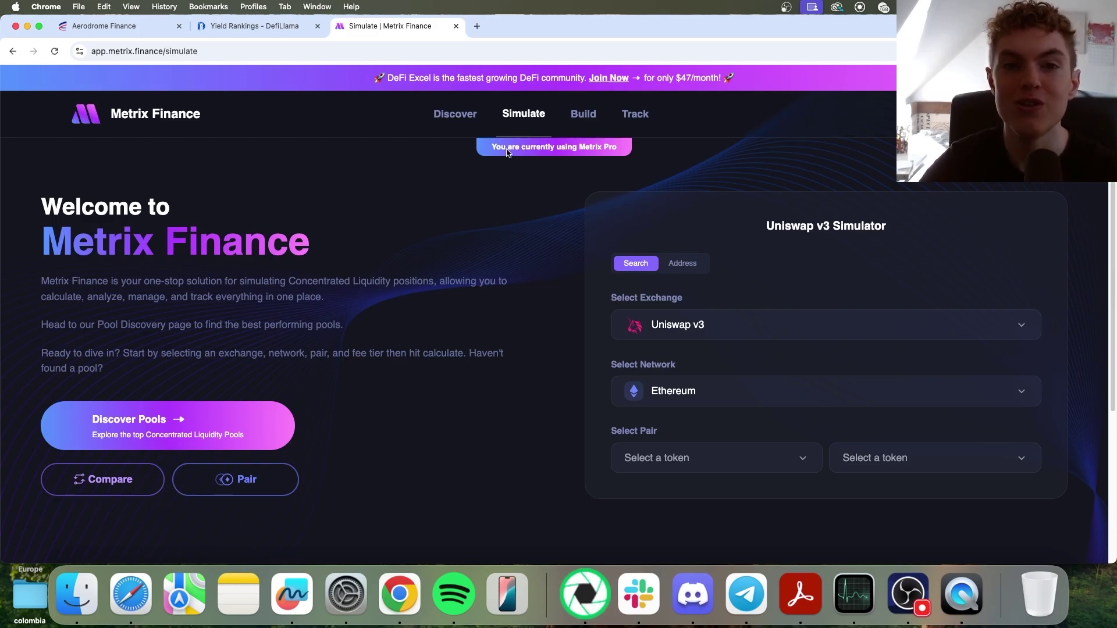
- On Discover, list only Aerodrome pools by adding Aerodrome and removing Uniswap v3
{"action": "left_click", "coordinate": [463, 123]}
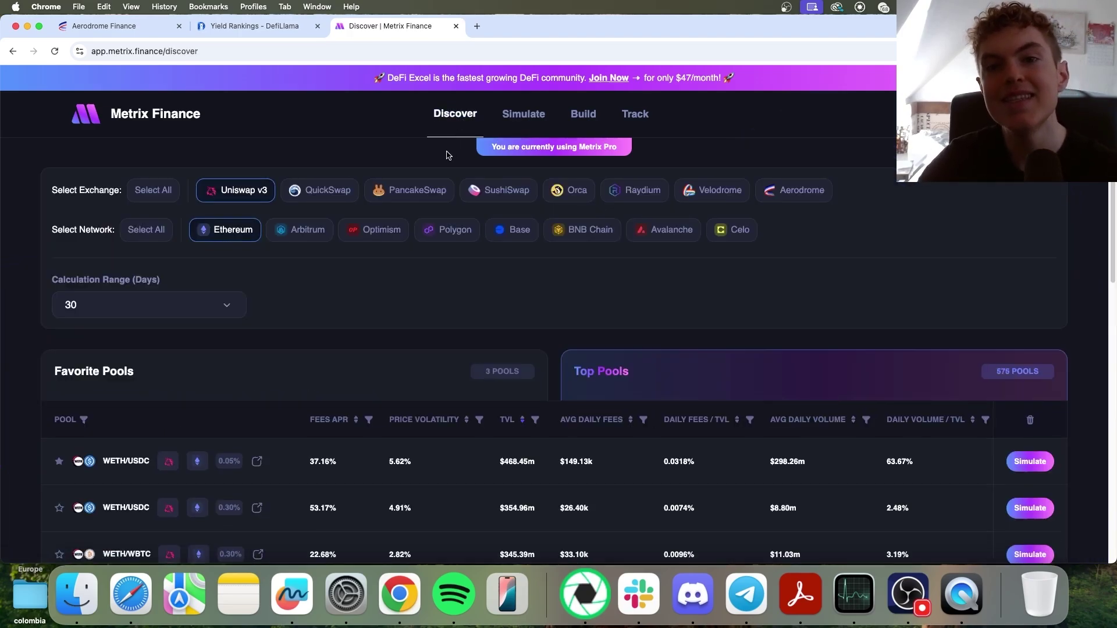
{"action": "left_click", "coordinate": [775, 189]}
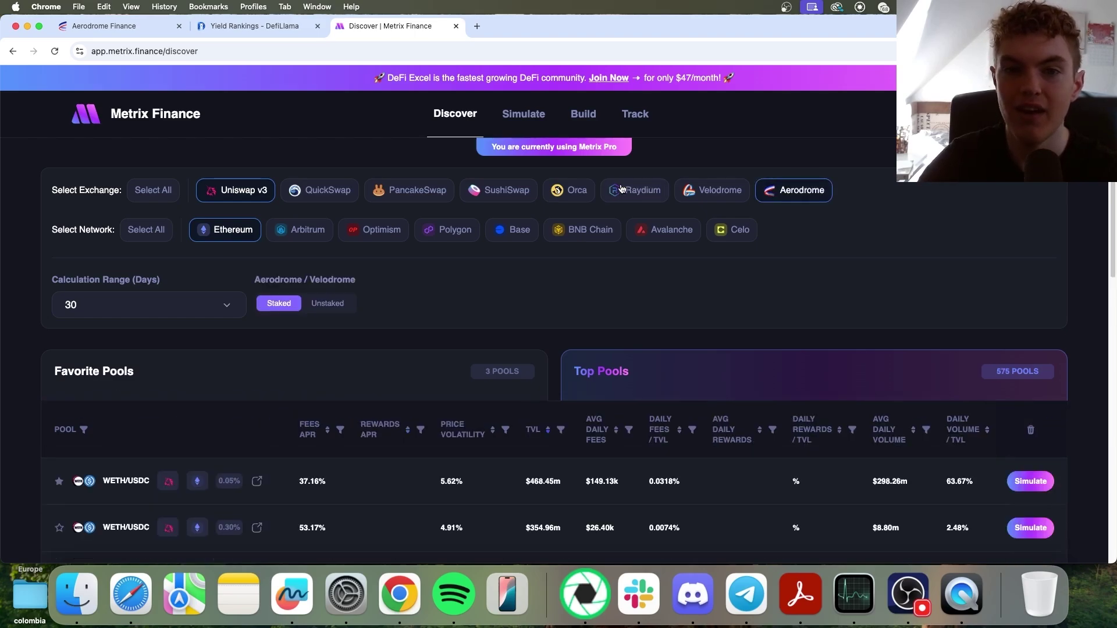
{"action": "left_click", "coordinate": [272, 191]}
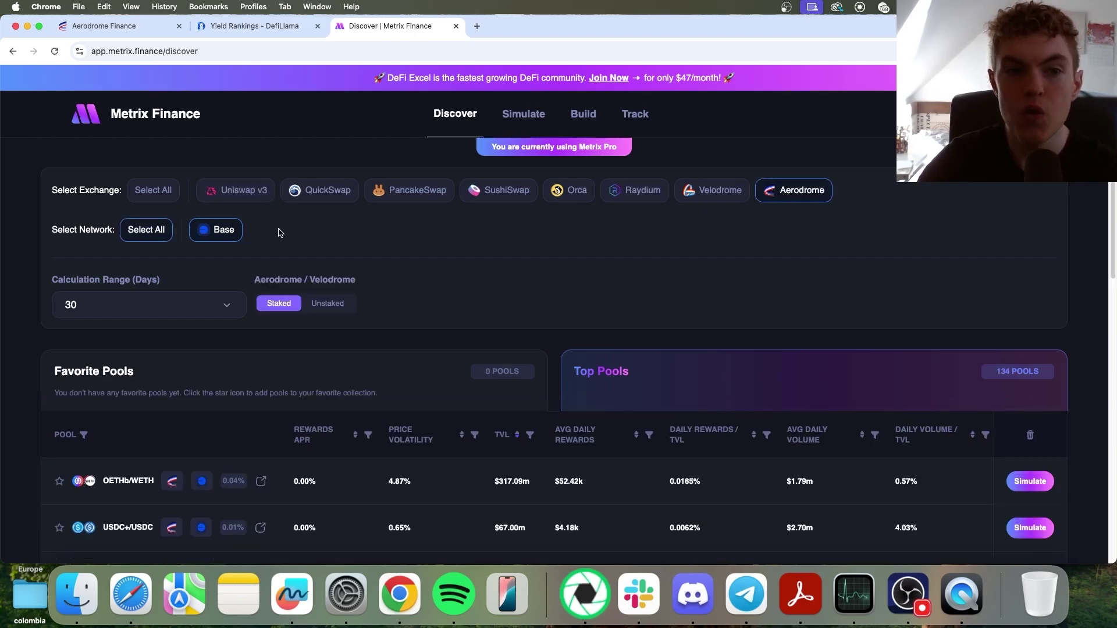
{"action": "scroll", "coordinate": [501, 267], "scroll_direction": "down", "scroll_amount": 1}
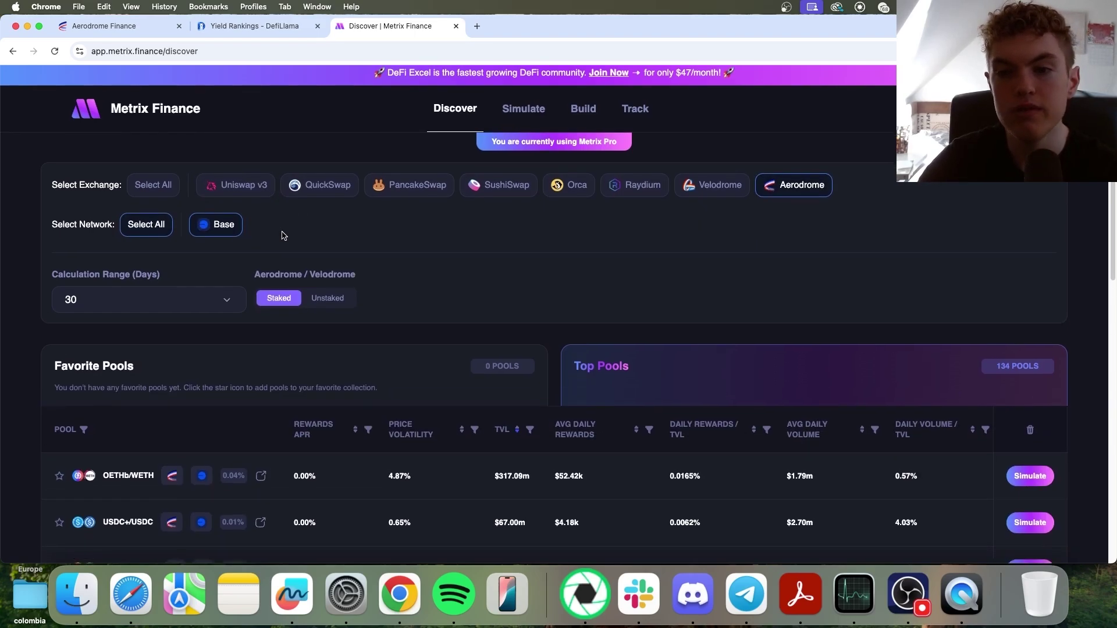
{"action": "scroll", "coordinate": [921, 317], "scroll_direction": "down", "scroll_amount": 1}
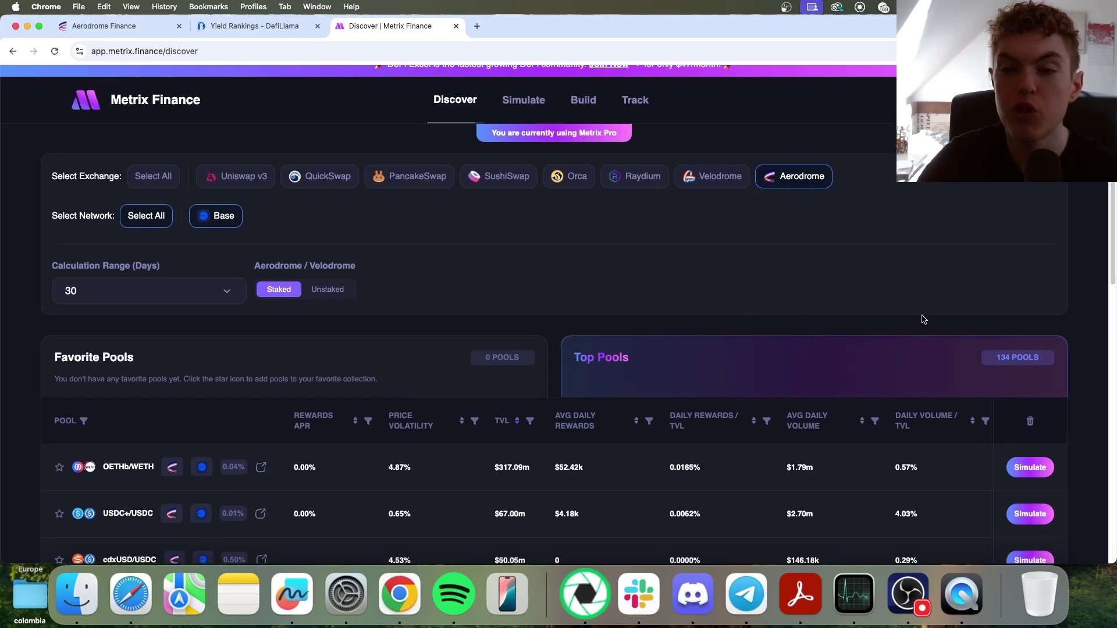
{"action": "scroll", "coordinate": [924, 320], "scroll_direction": "down", "scroll_amount": 2}
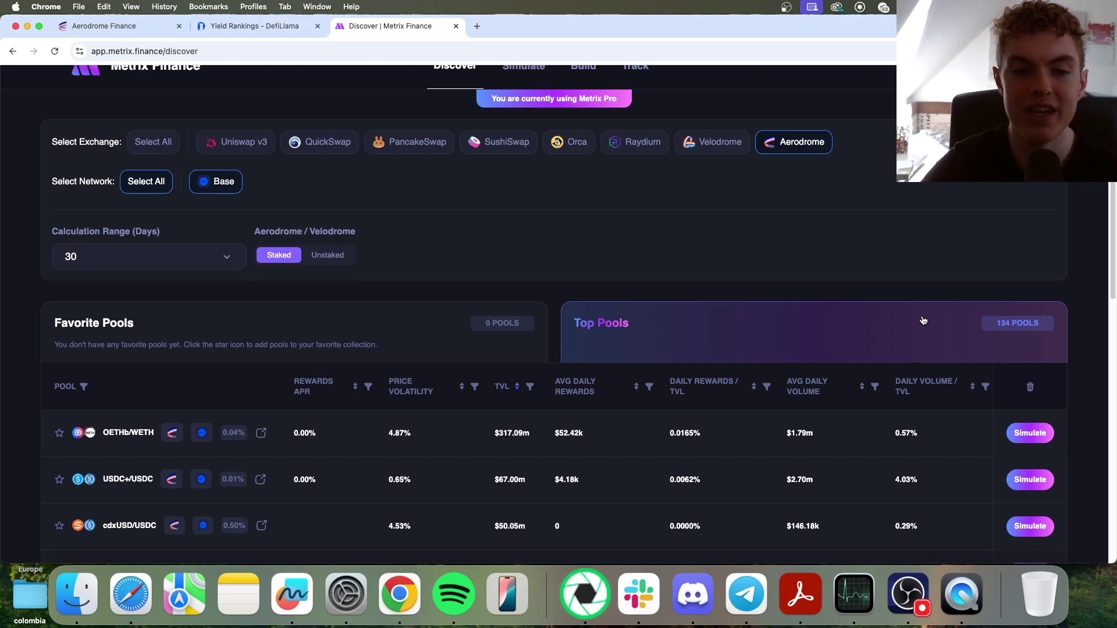
{"action": "scroll", "coordinate": [386, 341], "scroll_direction": "down", "scroll_amount": 4}
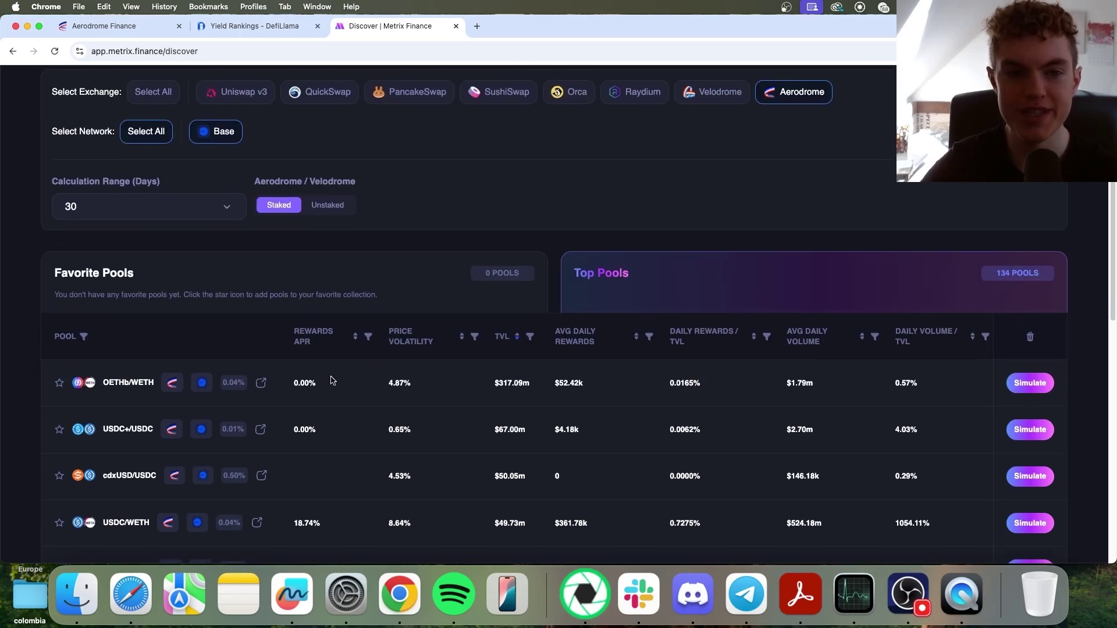
- Compare the Rewards APR values of the top Aerodrome pools
{"action": "left_click_drag", "start_coordinate": [331, 383], "coordinate": [294, 379]}
{"action": "double_click", "coordinate": [337, 436]}
{"action": "left_click", "coordinate": [344, 437]}
{"action": "scroll", "coordinate": [357, 441], "scroll_direction": "up", "scroll_amount": 4}
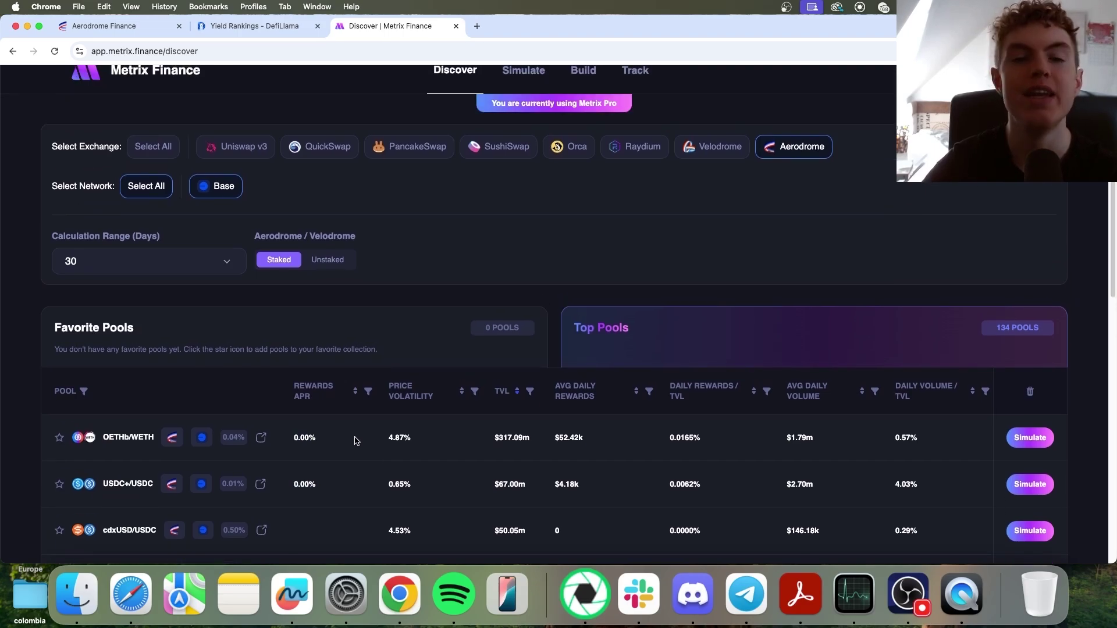
{"action": "scroll", "coordinate": [357, 441], "scroll_direction": "down", "scroll_amount": 4}
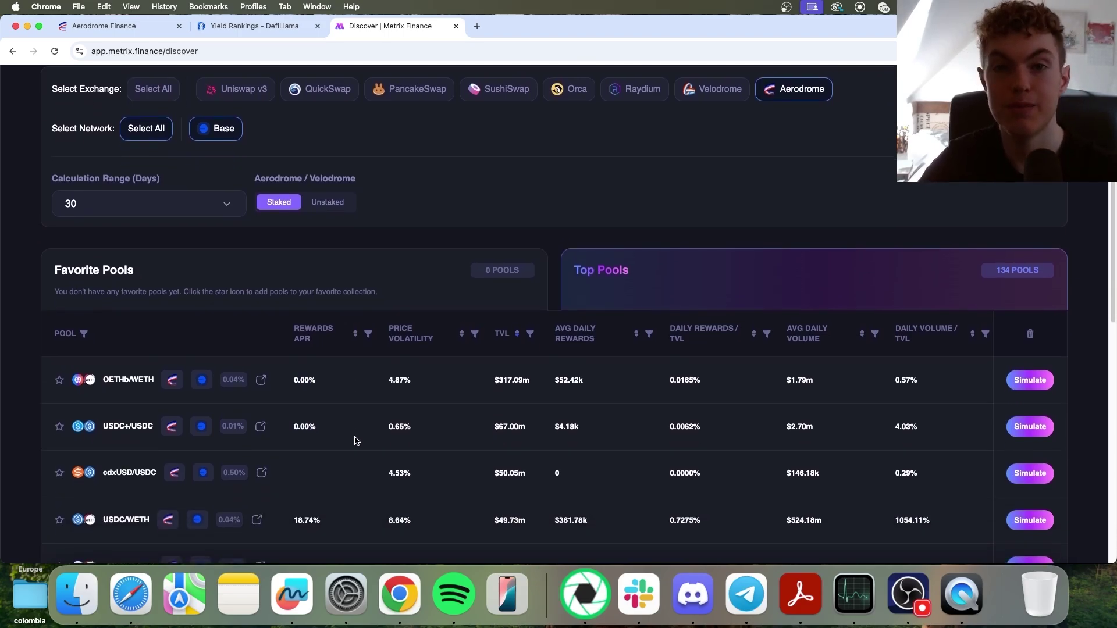
- Filter Rewards APR to between 10 and 250, leaving 66 Aerodrome pools
{"action": "left_click", "coordinate": [367, 333]}
{"action": "left_click", "coordinate": [366, 381]}
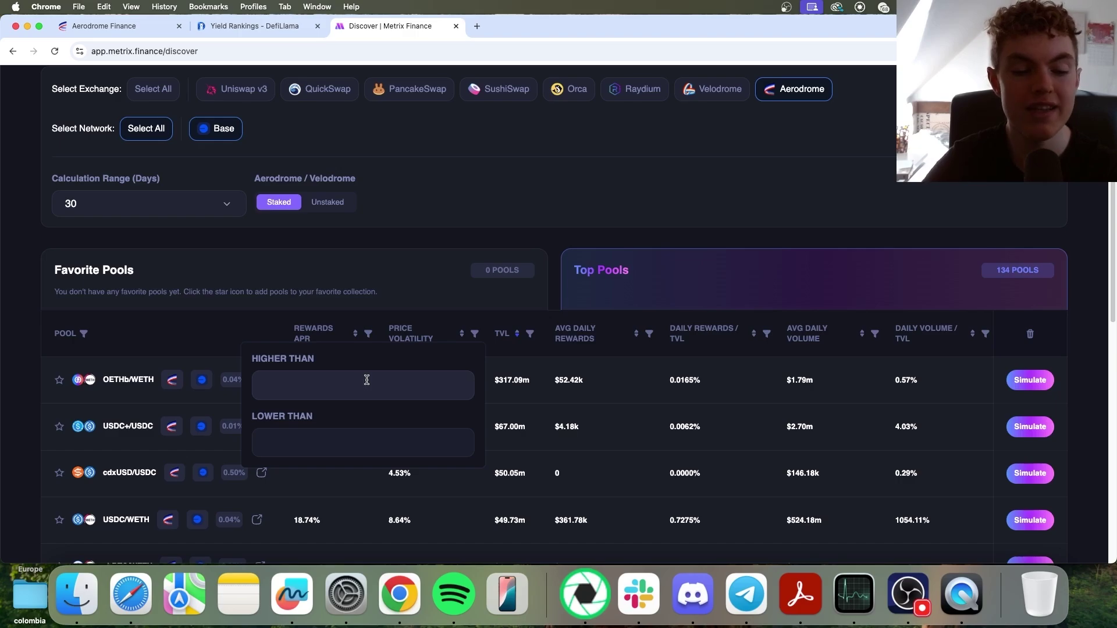
{"action": "type", "text": "10"}
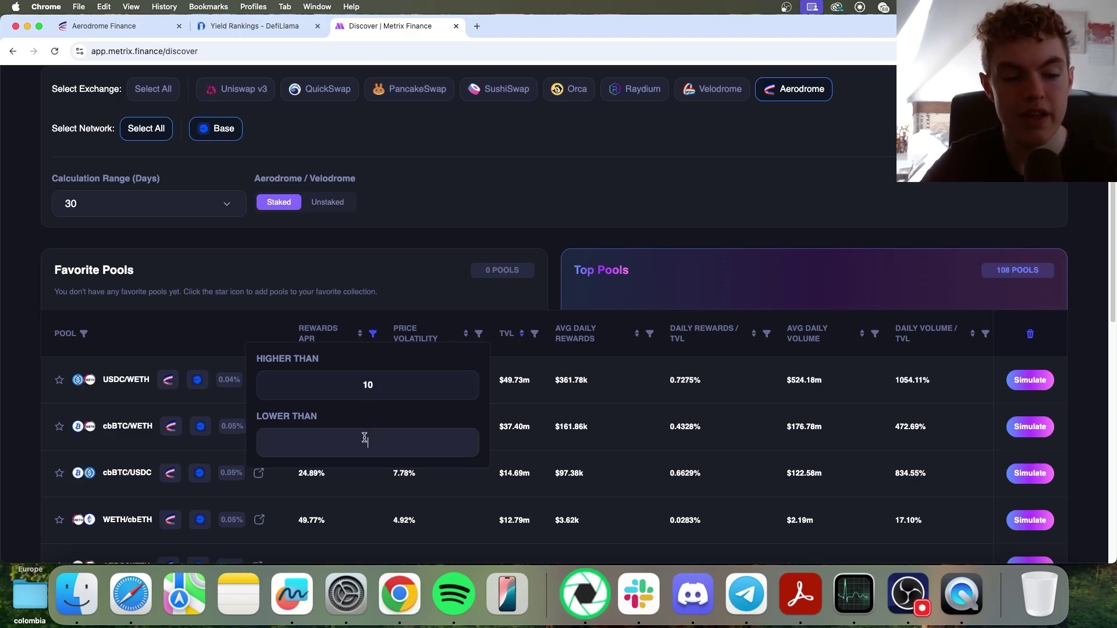
{"action": "type", "text": "20"}
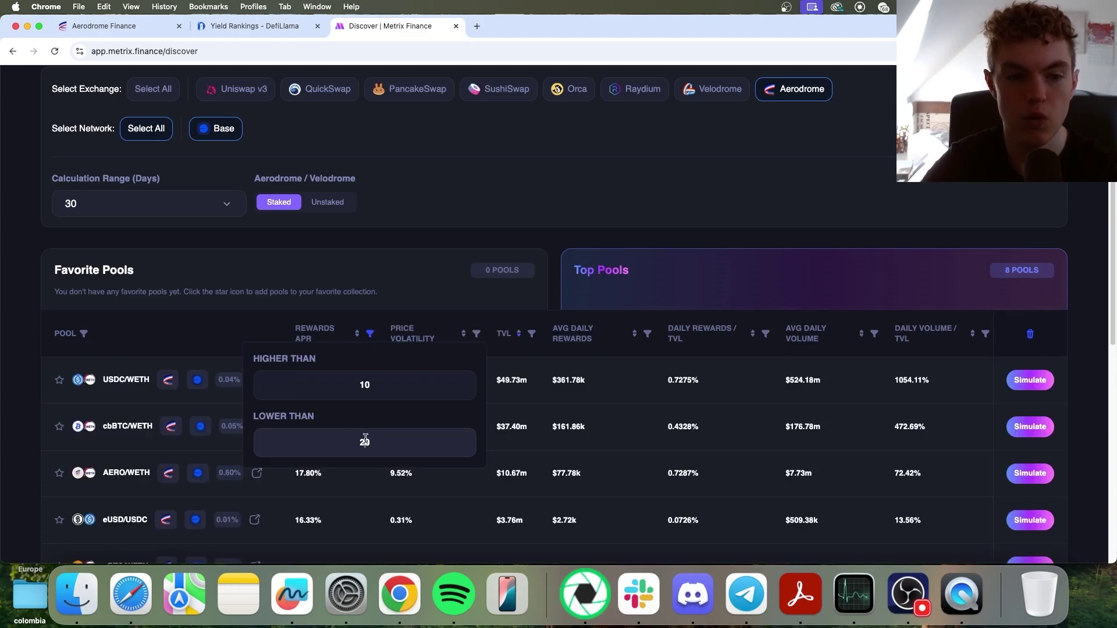
{"action": "key", "text": "BackSpace"}
{"action": "type", "text": "50"}
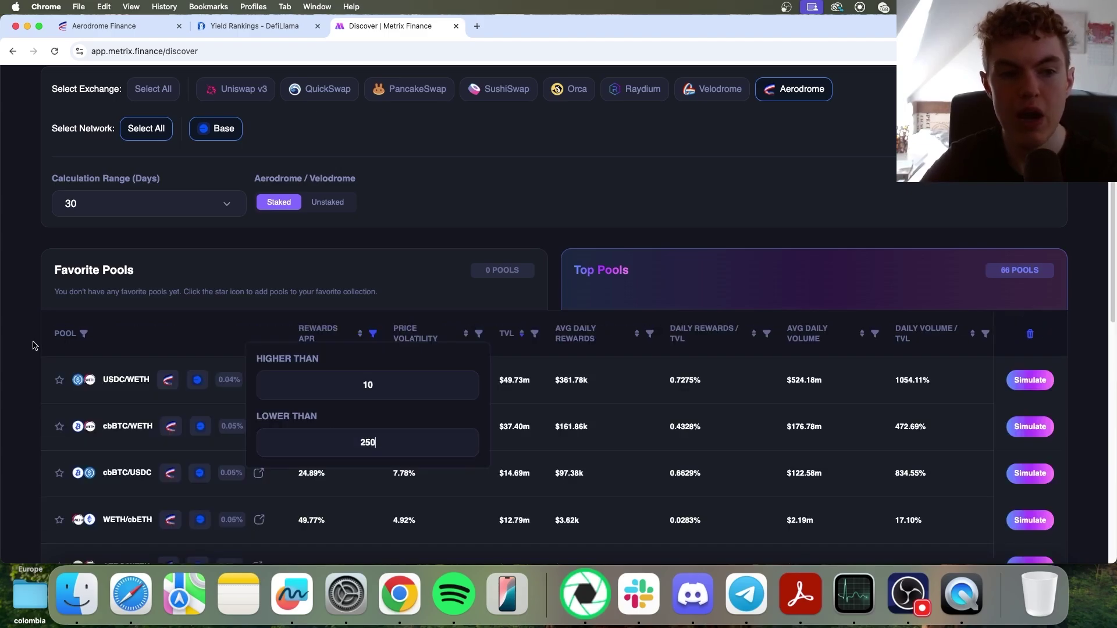
{"action": "left_click", "coordinate": [35, 345]}
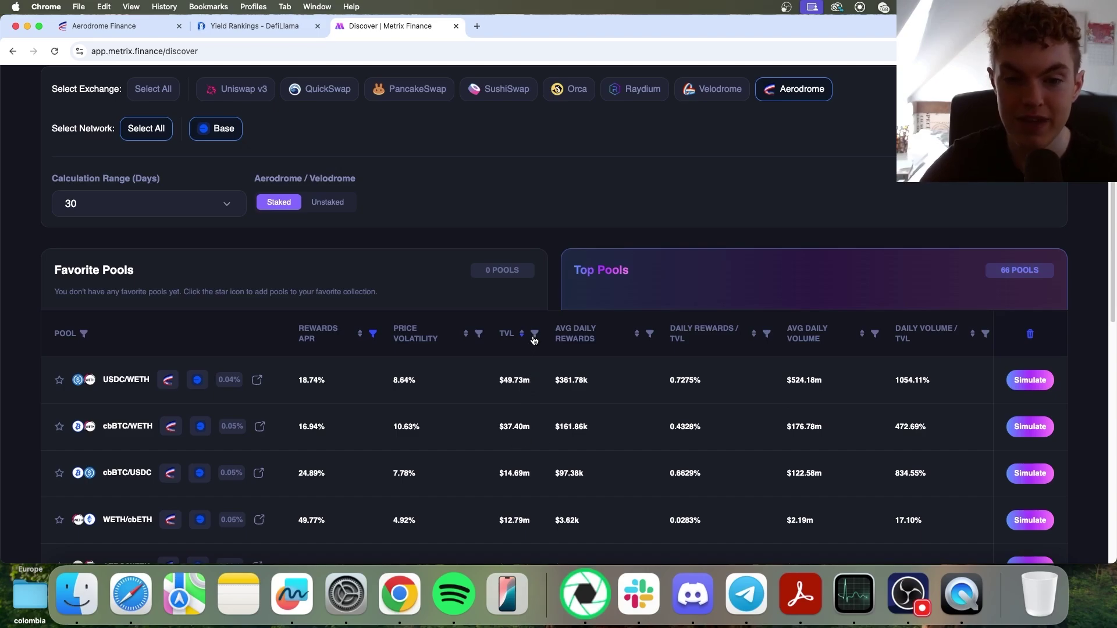
- Filter the pools to TVL higher than 1000000
{"action": "scroll", "coordinate": [538, 361], "scroll_direction": "down", "scroll_amount": 3}
{"action": "left_click", "coordinate": [534, 235]}
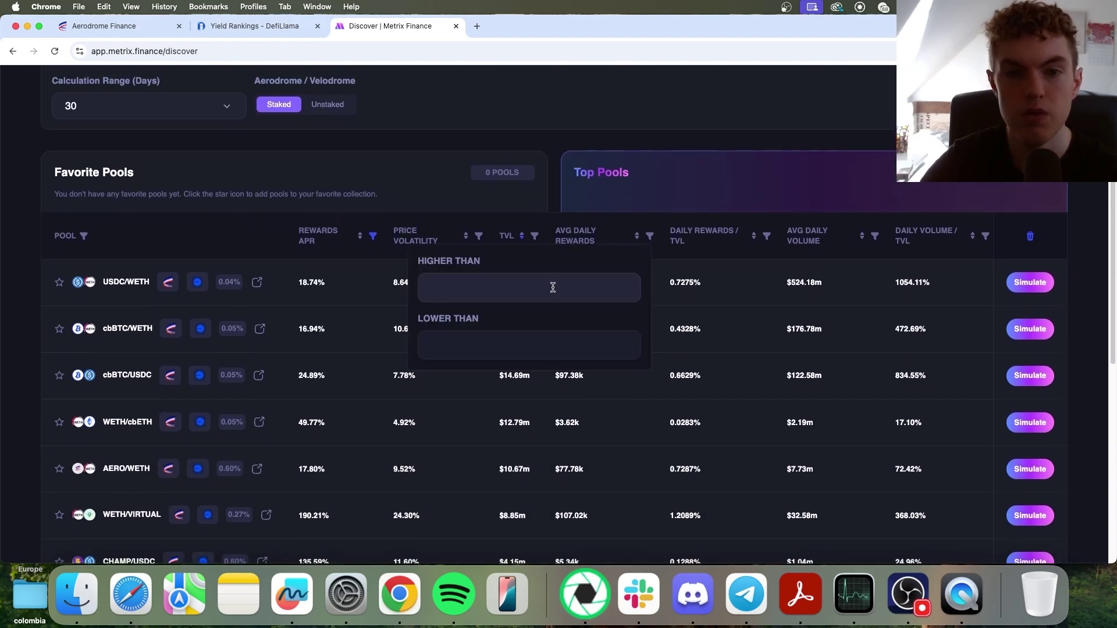
{"action": "type", "text": "1000000"}
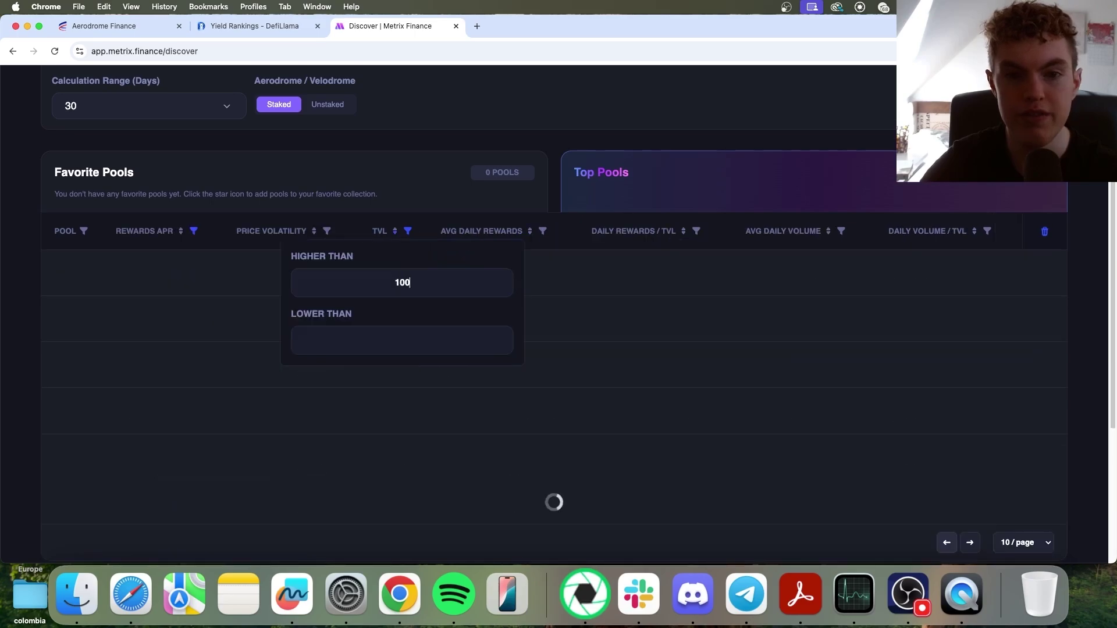
{"action": "left_click", "coordinate": [23, 335]}
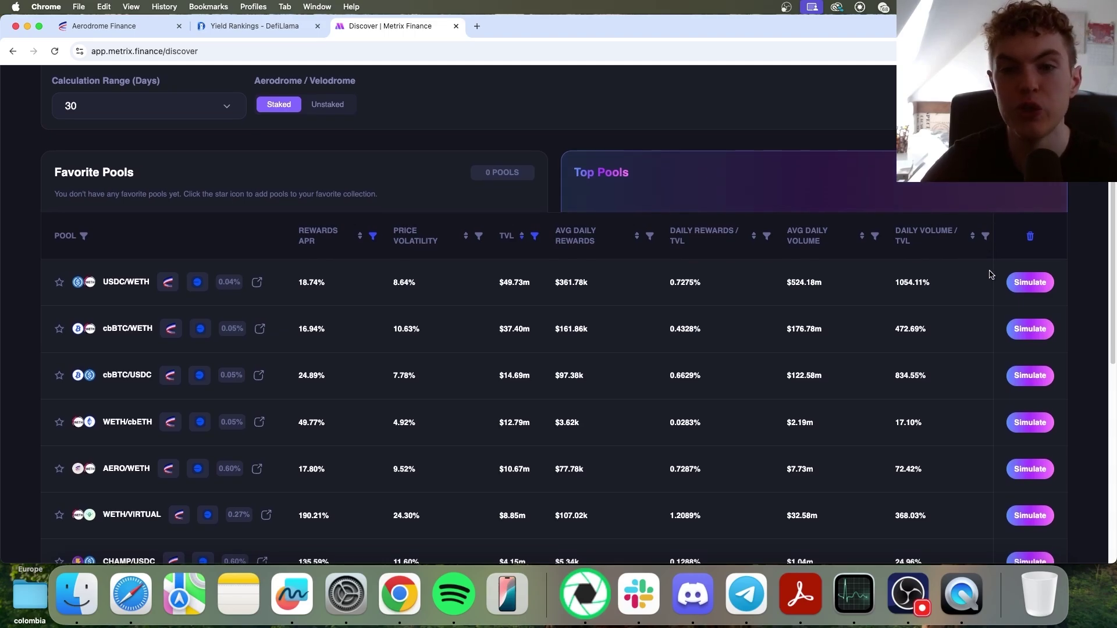
- Review the top result, USDC/WETH at 18.74% Rewards APR and $49.73m TVL
{"action": "scroll", "coordinate": [991, 275], "scroll_direction": "up", "scroll_amount": 1}
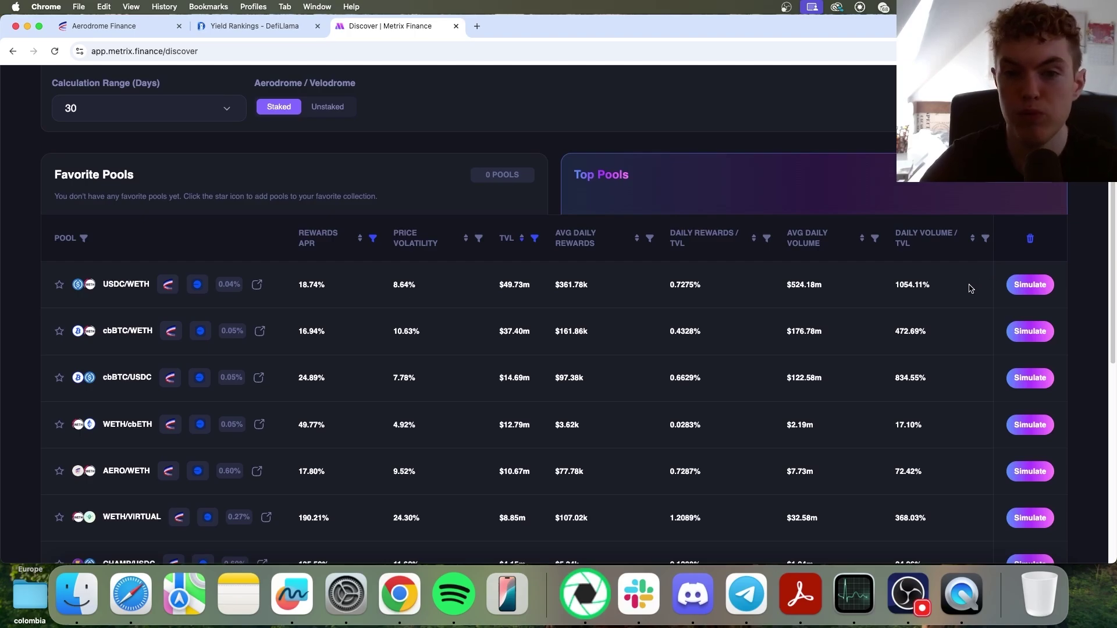
{"action": "scroll", "coordinate": [968, 291], "scroll_direction": "up", "scroll_amount": 1}
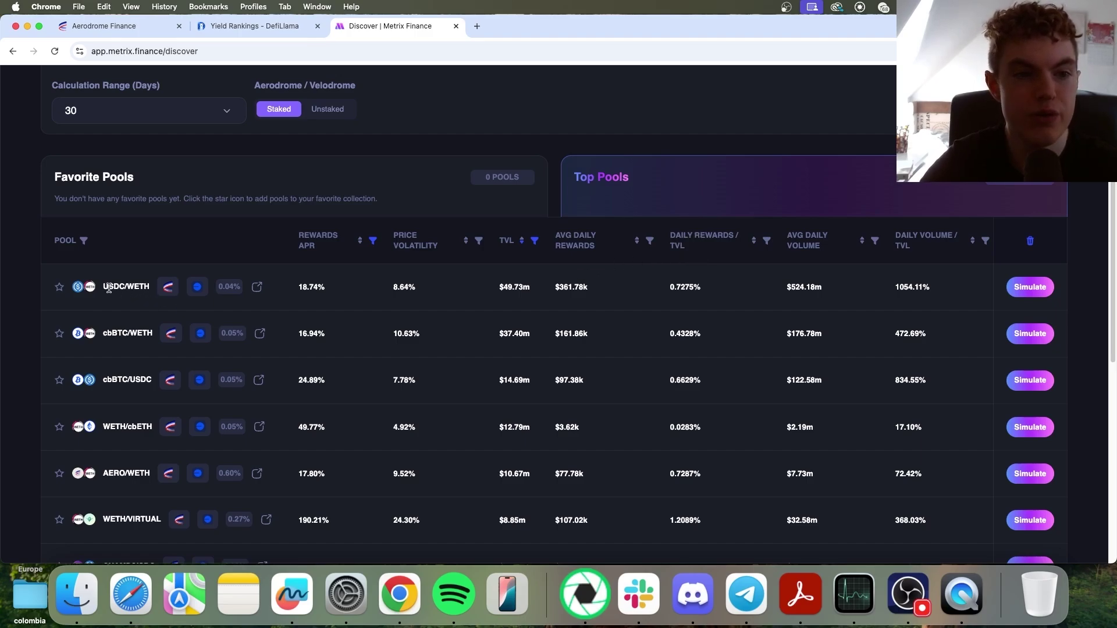
{"action": "left_click_drag", "start_coordinate": [108, 287], "coordinate": [140, 289]}
{"action": "left_click", "coordinate": [138, 289]}
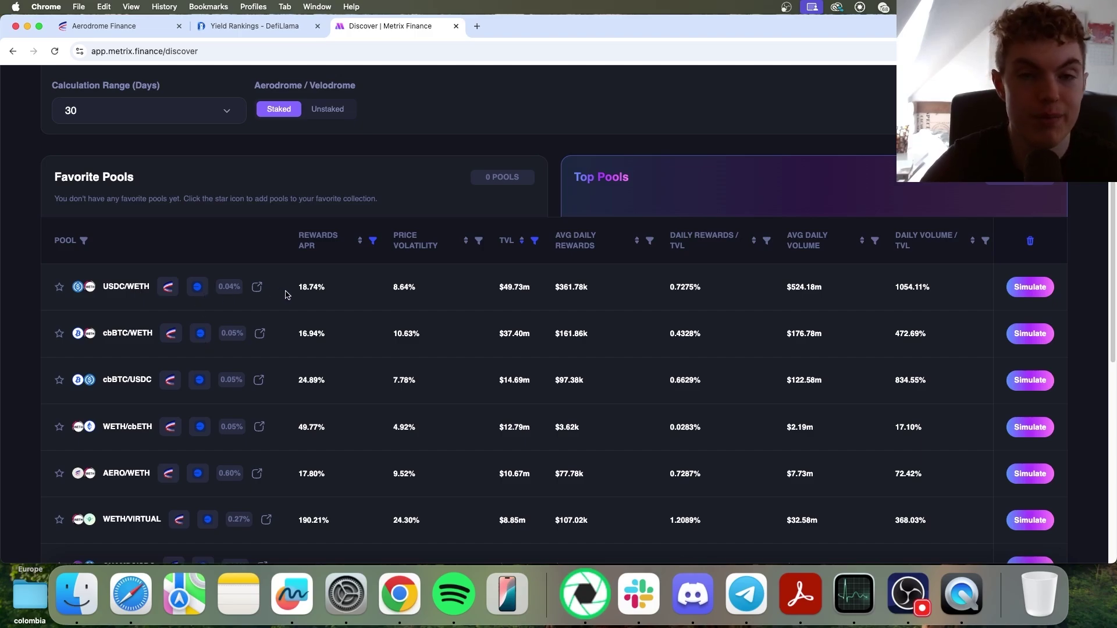
- Open the USDC/WETH 0.04% pool simulation in a new tab and select its $1000 deposit
{"action": "left_click", "coordinate": [1022, 287], "text": "super"}
{"action": "left_click", "coordinate": [541, 28]}
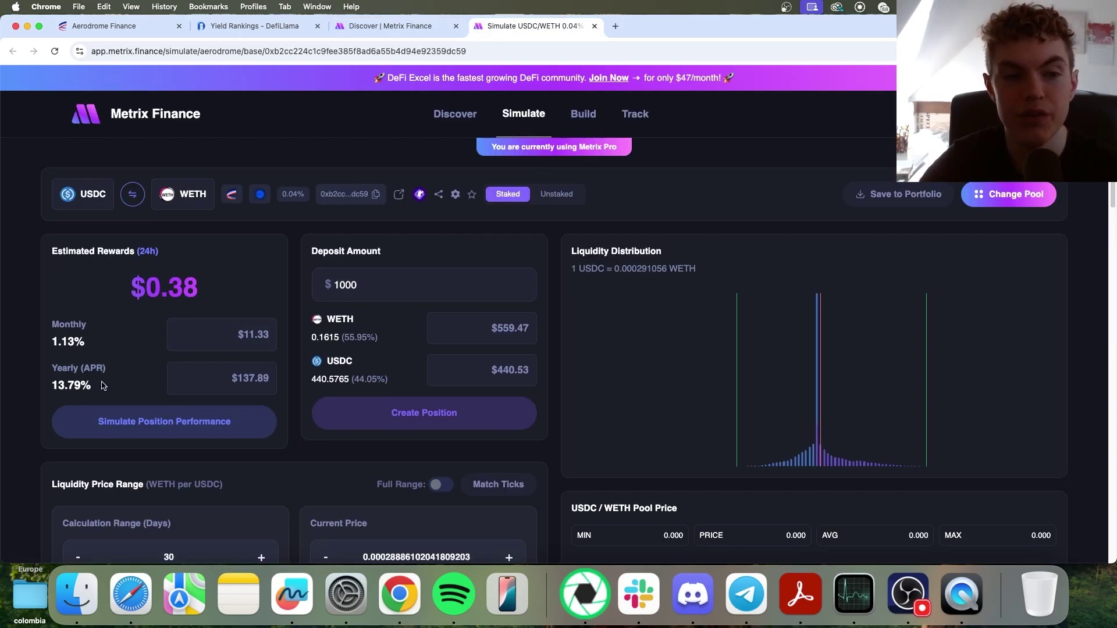
{"action": "left_click", "coordinate": [410, 281]}
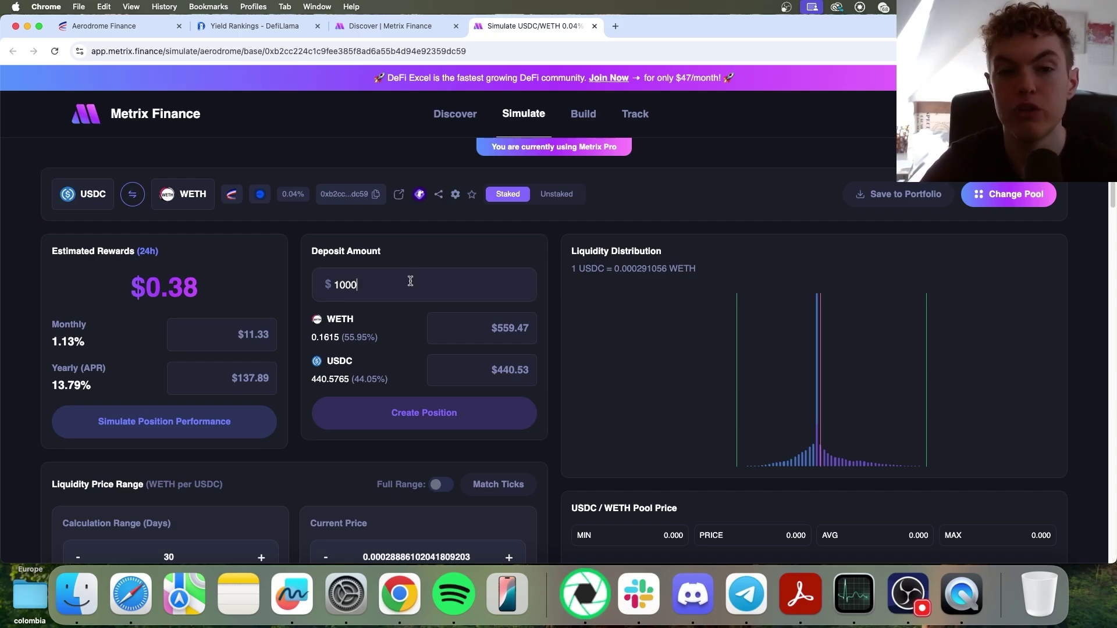
- Raise the deposit to $10000 and nudge the simulated current price slightly higher
{"action": "type", "text": "0"}
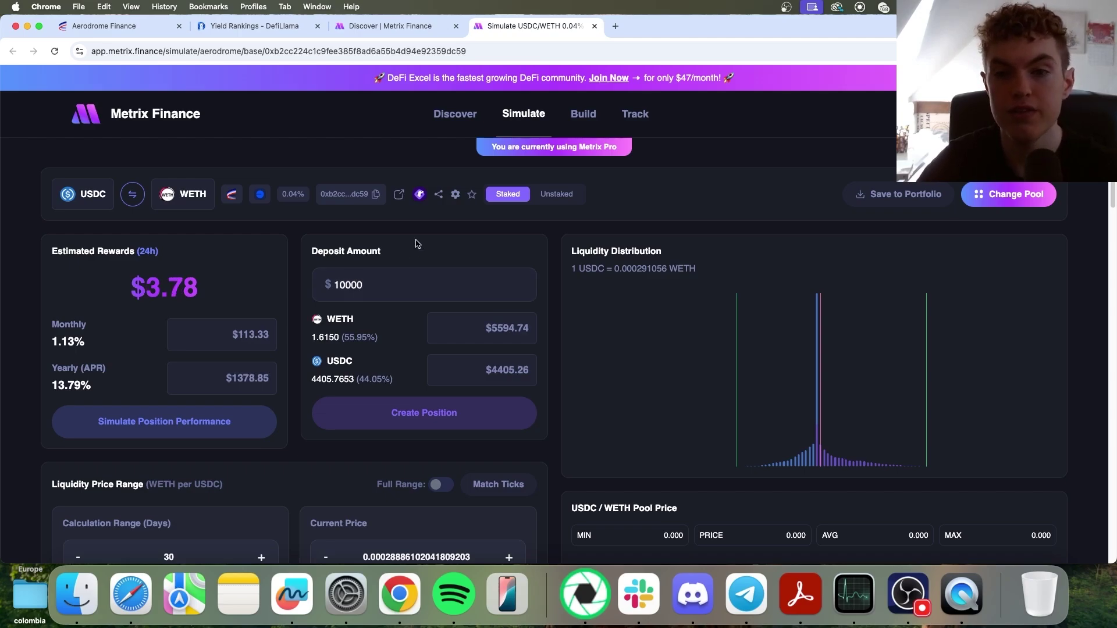
{"action": "scroll", "coordinate": [418, 247], "scroll_direction": "down", "scroll_amount": 2}
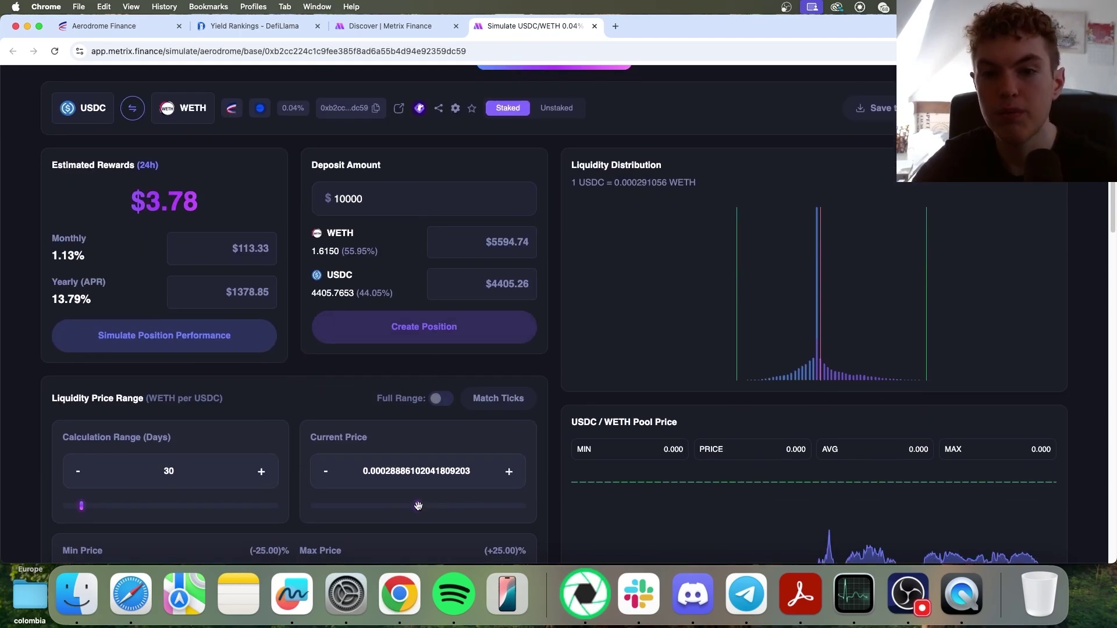
{"action": "left_click_drag", "start_coordinate": [418, 506], "coordinate": [420, 506]}
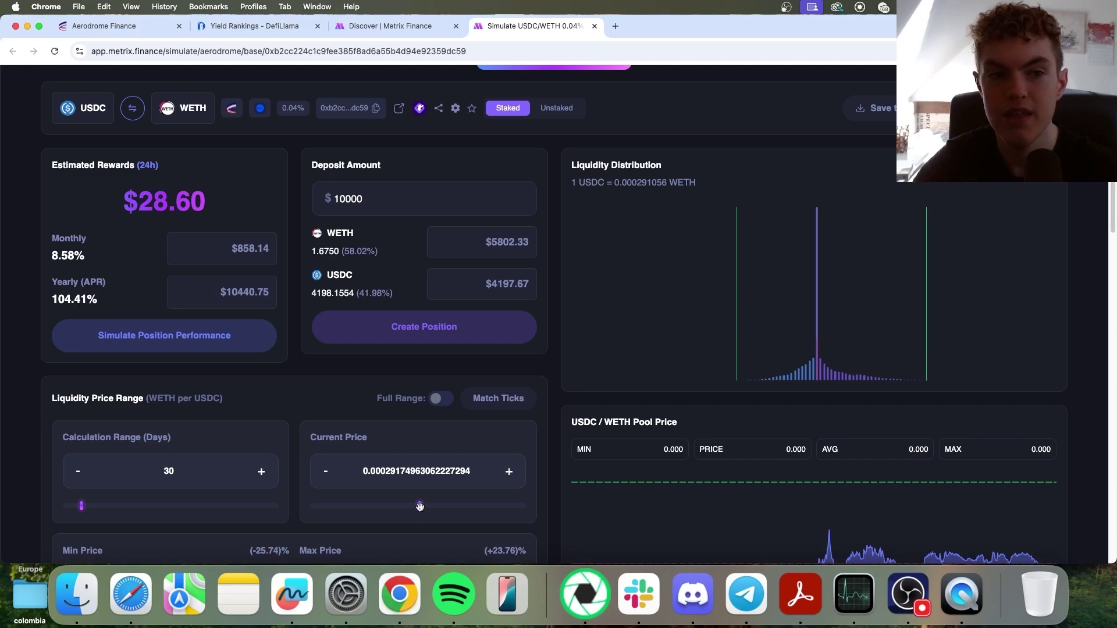
- Set the calculation range to 20 days
{"action": "scroll", "coordinate": [423, 451], "scroll_direction": "down", "scroll_amount": 2}
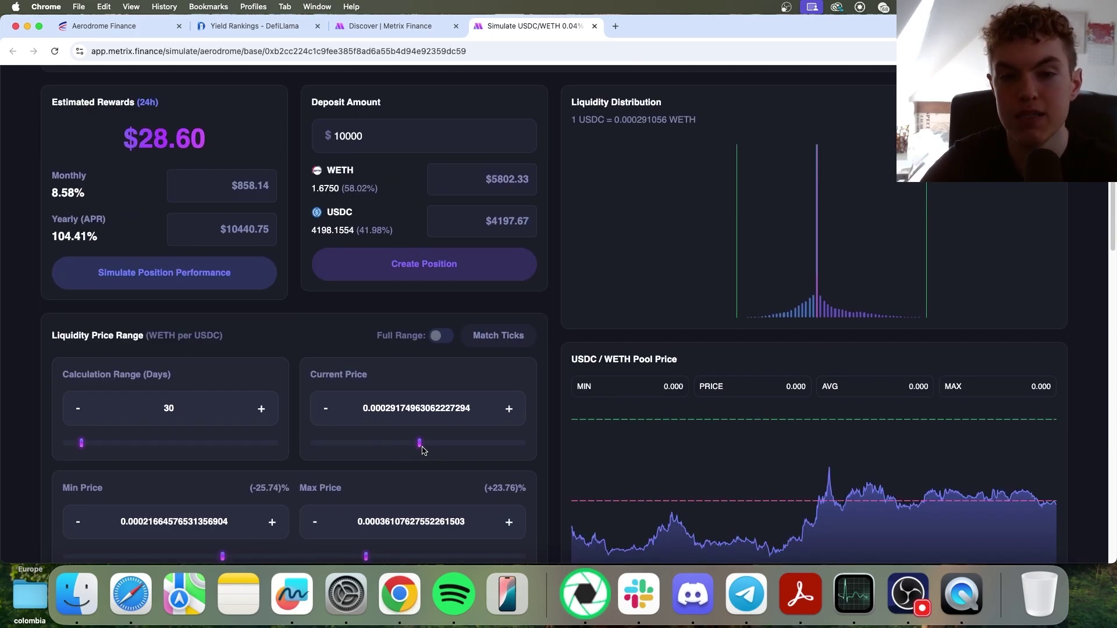
{"action": "scroll", "coordinate": [293, 320], "scroll_direction": "up", "scroll_amount": 4}
{"action": "scroll", "coordinate": [294, 320], "scroll_direction": "down", "scroll_amount": 2}
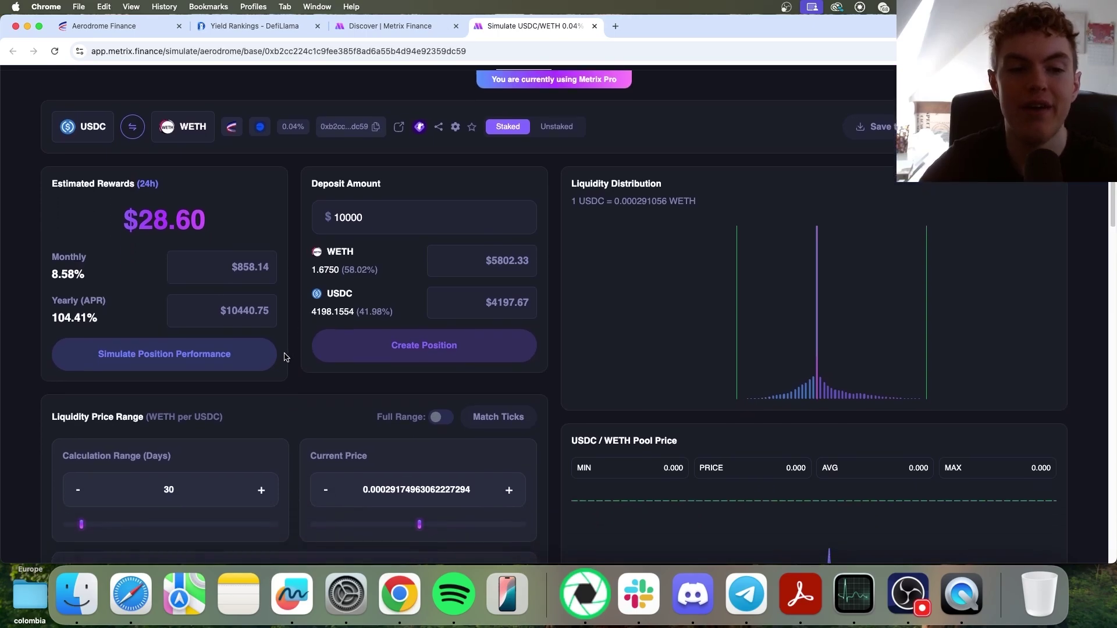
{"action": "scroll", "coordinate": [283, 360], "scroll_direction": "down", "scroll_amount": 1}
{"action": "scroll", "coordinate": [283, 364], "scroll_direction": "down", "scroll_amount": 1}
{"action": "scroll", "coordinate": [81, 477], "scroll_direction": "down", "scroll_amount": 3}
{"action": "mouse_move", "coordinate": [81, 384]}
{"action": "left_mouse_down"}
{"action": "mouse_move", "coordinate": [139, 402]}
{"action": "mouse_move", "coordinate": [97, 389]}
{"action": "left_mouse_up"}
{"action": "left_click_drag", "start_coordinate": [212, 347], "coordinate": [154, 352]}
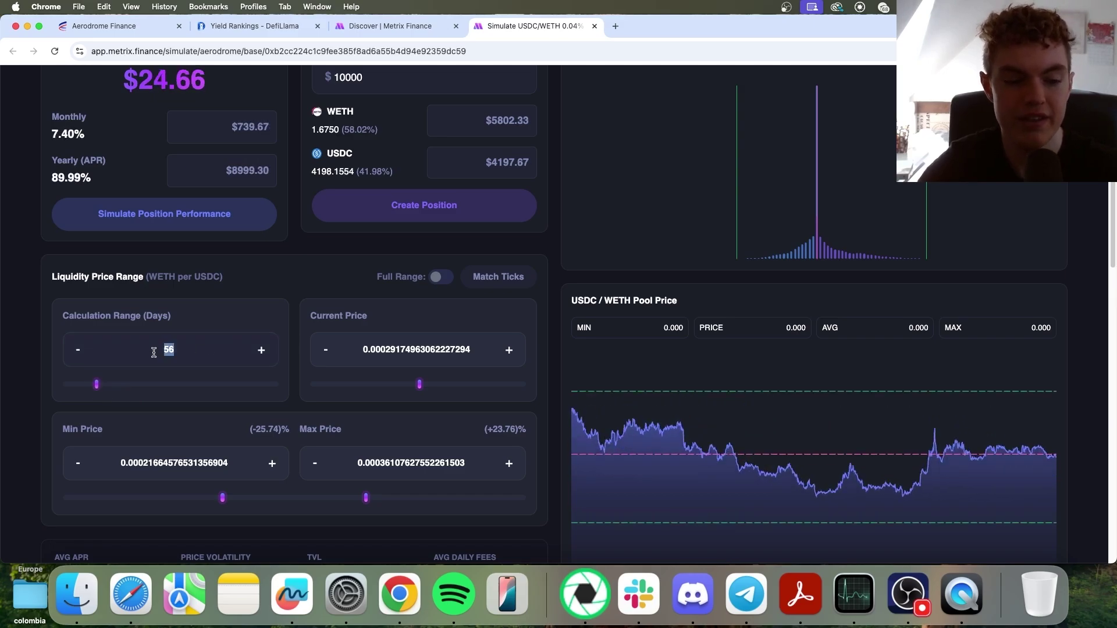
{"action": "type", "text": "20"}
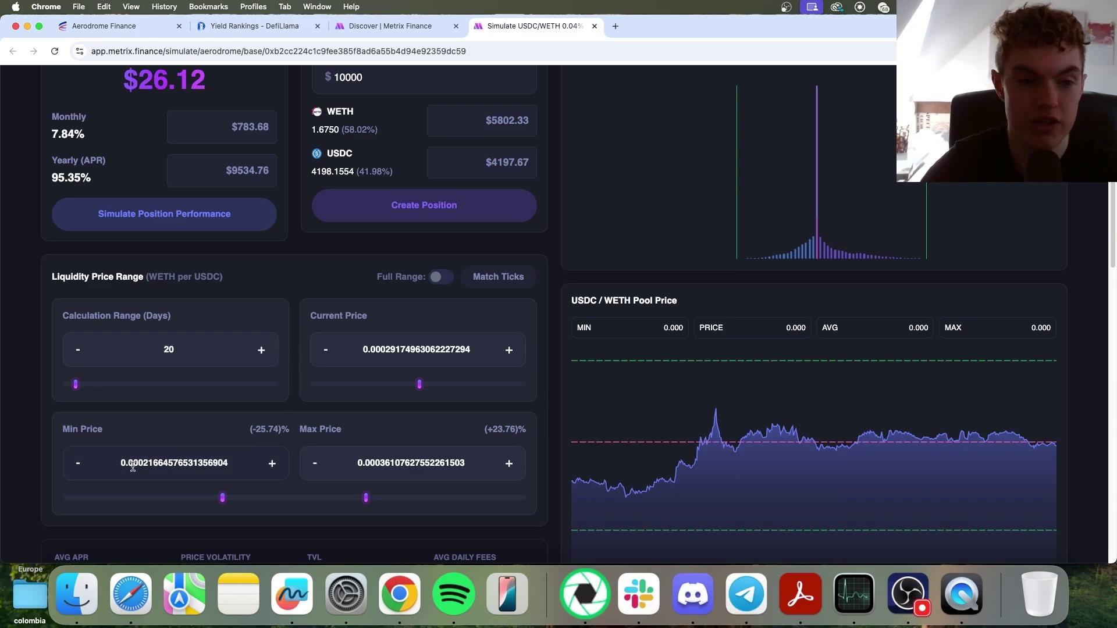
{"action": "left_click_drag", "start_coordinate": [122, 458], "coordinate": [149, 462]}
- Flip the pair so prices are quoted in USDC per WETH
{"action": "left_click", "coordinate": [153, 459]}
{"action": "scroll", "coordinate": [320, 419], "scroll_direction": "up", "scroll_amount": 4}
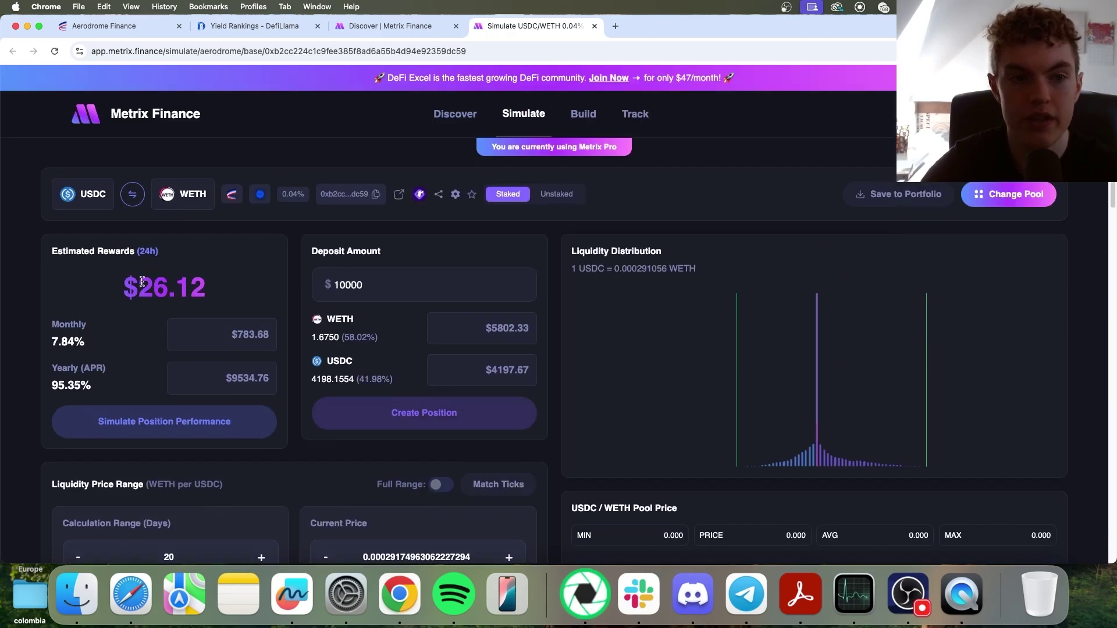
{"action": "left_click", "coordinate": [132, 197]}
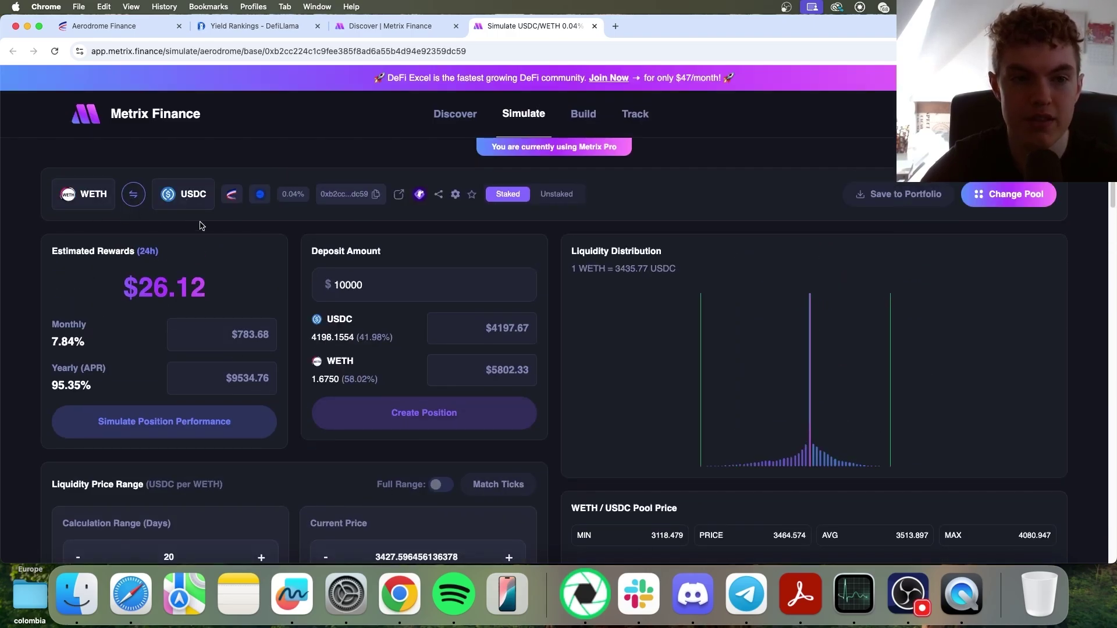
- Lower the max price to about 4535, keeping the 2769.50 min price
{"action": "scroll", "coordinate": [221, 256], "scroll_direction": "down", "scroll_amount": 1}
{"action": "scroll", "coordinate": [225, 264], "scroll_direction": "down", "scroll_amount": 5}
{"action": "left_click_drag", "start_coordinate": [130, 479], "coordinate": [214, 472]}
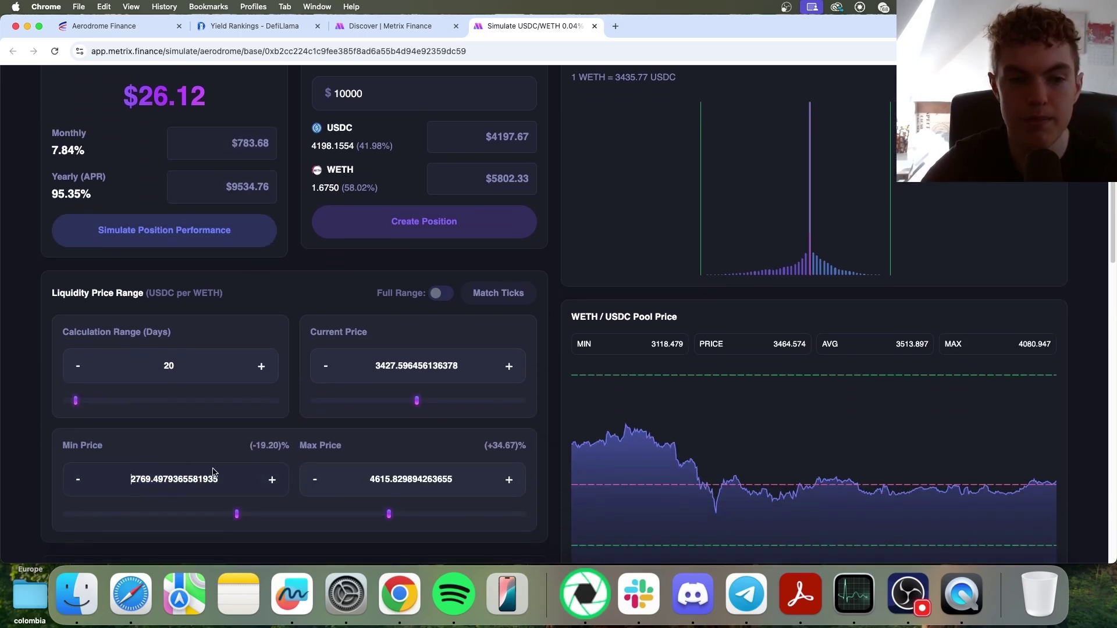
{"action": "double_click", "coordinate": [140, 488]}
{"action": "left_click_drag", "start_coordinate": [134, 486], "coordinate": [151, 483]}
{"action": "left_click_drag", "start_coordinate": [355, 476], "coordinate": [391, 479]}
{"action": "left_click", "coordinate": [388, 479]}
{"action": "scroll", "coordinate": [349, 495], "scroll_direction": "up", "scroll_amount": 1}
{"action": "left_click_drag", "start_coordinate": [388, 517], "coordinate": [383, 516]}
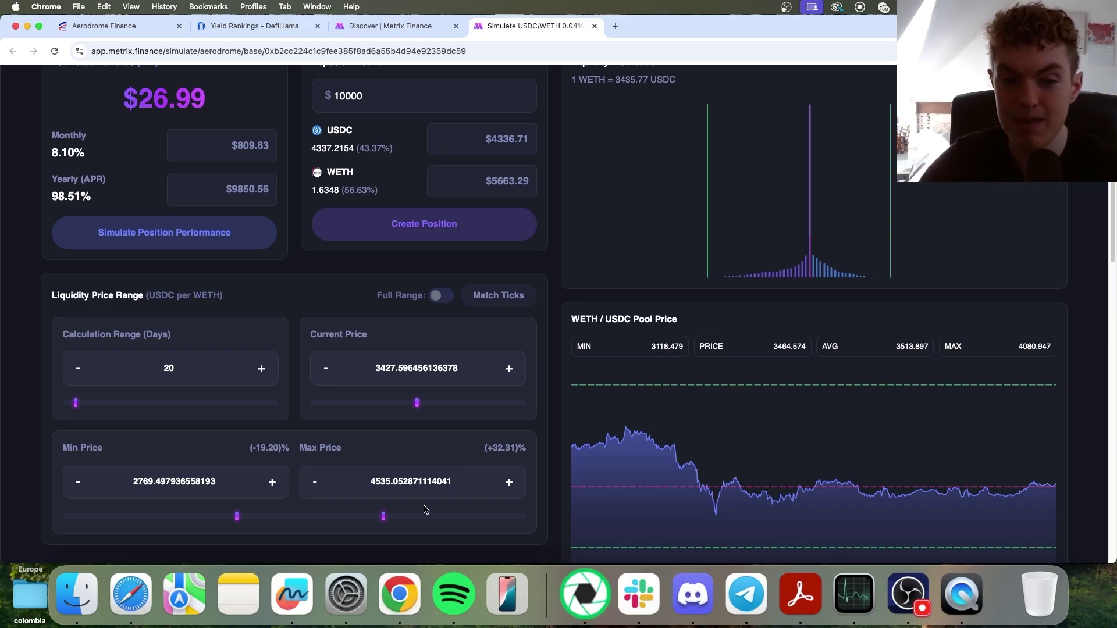
- Set the price range to 2670–4500 USDC per WETH
{"action": "left_click_drag", "start_coordinate": [384, 517], "coordinate": [452, 488]}
{"action": "type", "text": "4500"}
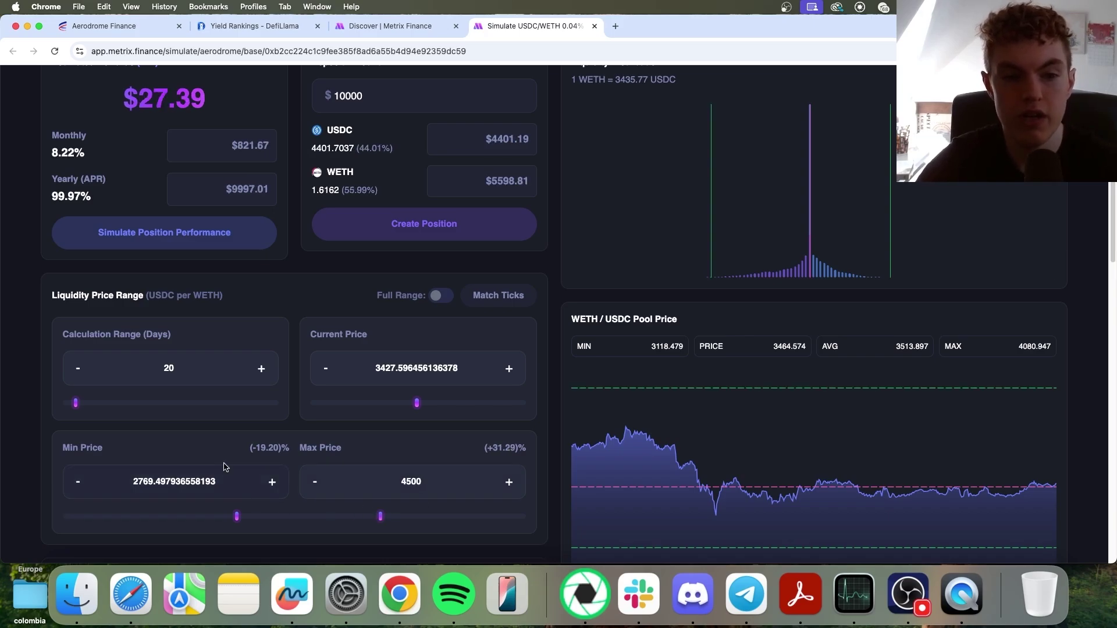
{"action": "left_click_drag", "start_coordinate": [219, 482], "coordinate": [134, 484]}
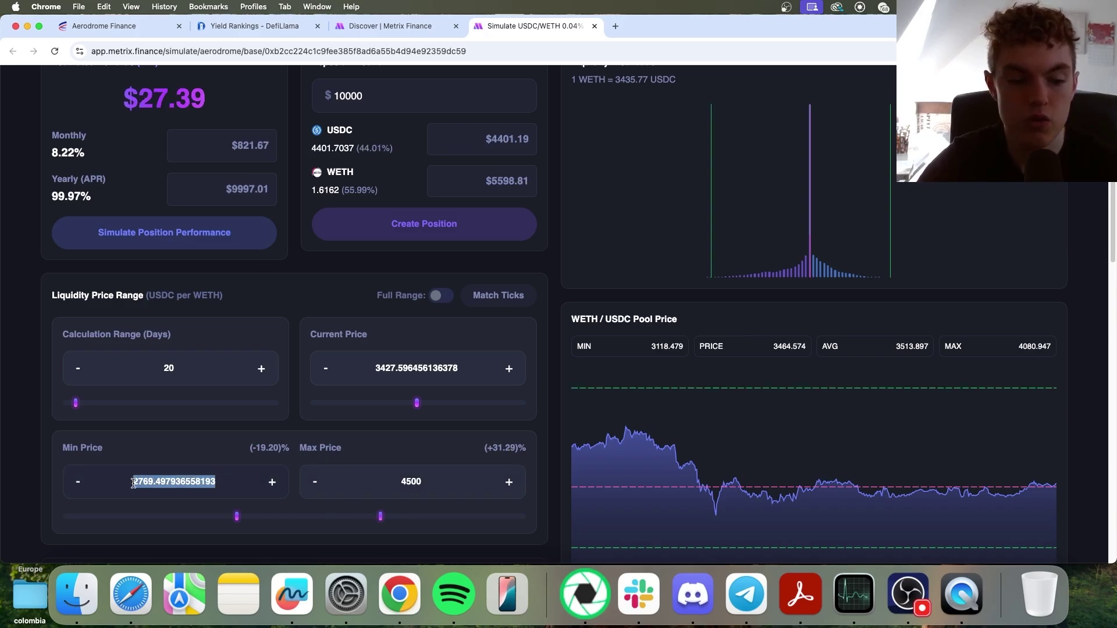
{"action": "type", "text": "2670"}
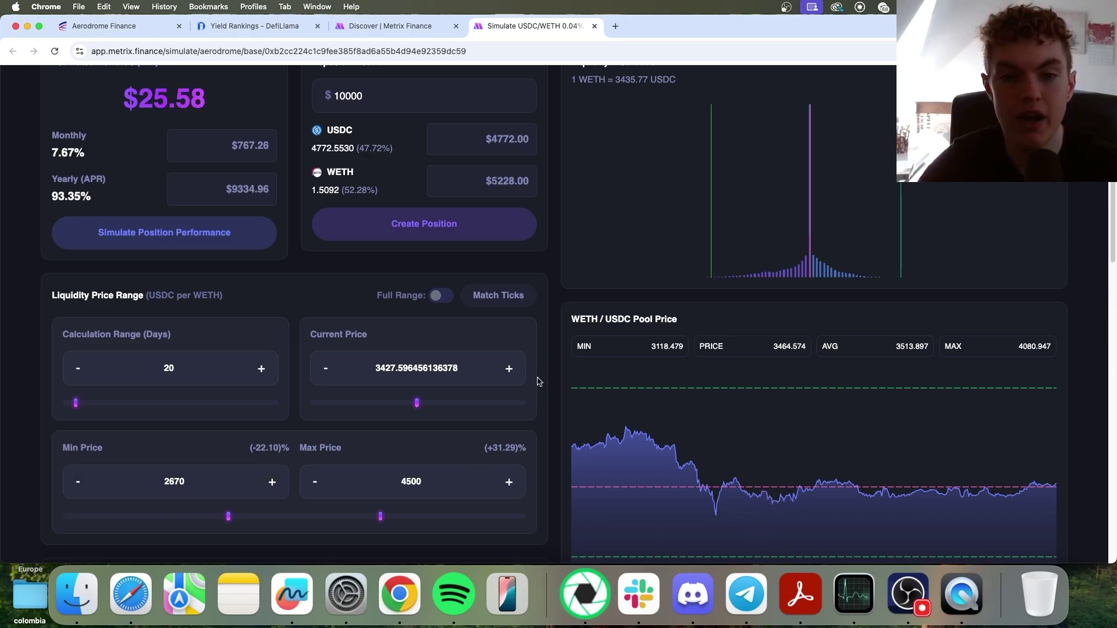
- Review the 7.67% monthly return and 93.35% yearly APR, checking the DefiLlama tab briefly
{"action": "scroll", "coordinate": [554, 387], "scroll_direction": "up", "scroll_amount": 2}
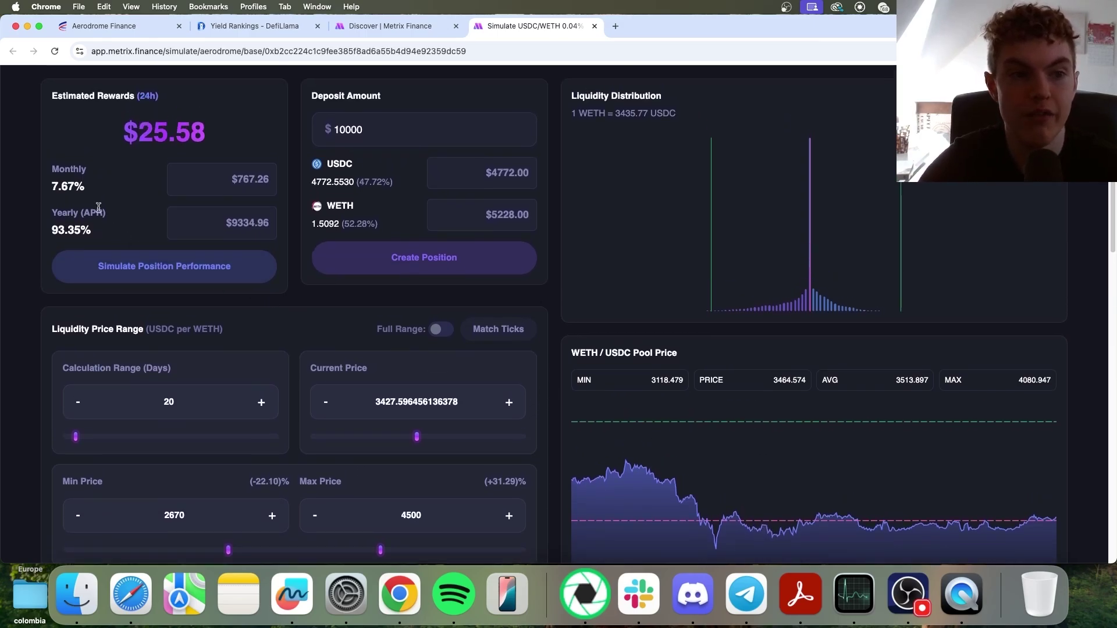
{"action": "left_click_drag", "start_coordinate": [89, 188], "coordinate": [52, 187]}
{"action": "left_click", "coordinate": [93, 181]}
{"action": "left_click_drag", "start_coordinate": [98, 231], "coordinate": [59, 230]}
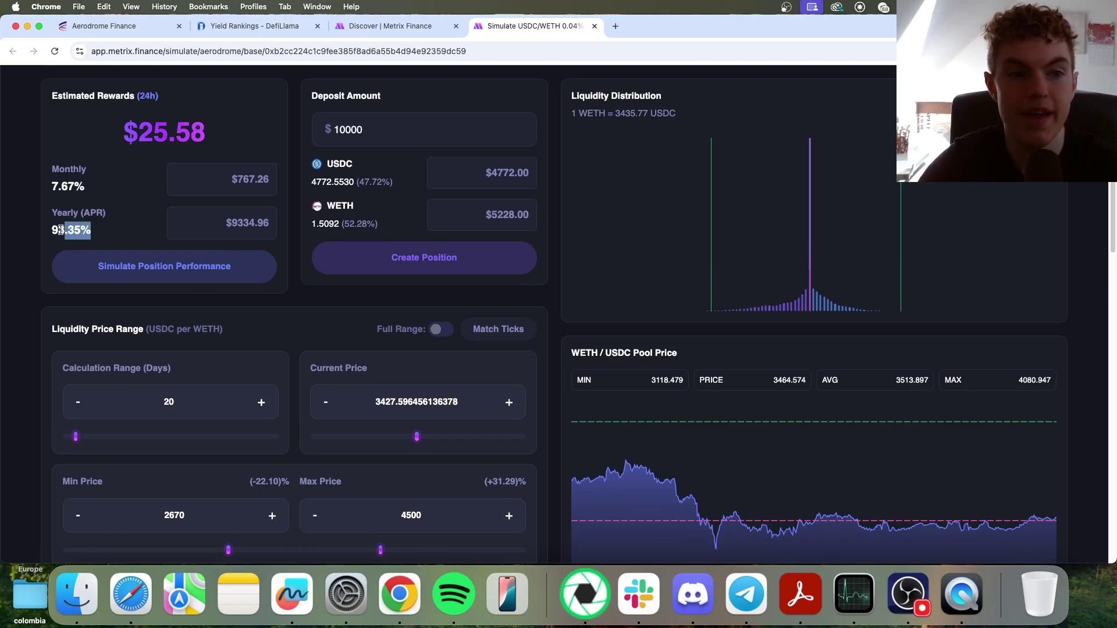
{"action": "left_click", "coordinate": [58, 228]}
{"action": "scroll", "coordinate": [256, 271], "scroll_direction": "up", "scroll_amount": 2}
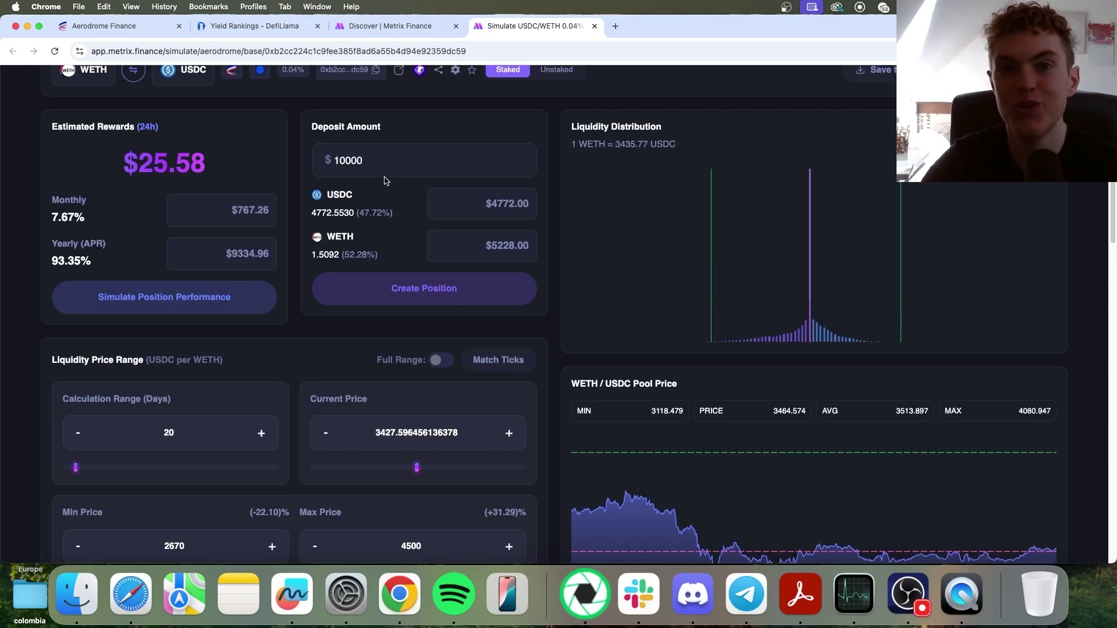
{"action": "left_click", "coordinate": [249, 26]}
{"action": "left_click", "coordinate": [124, 26]}
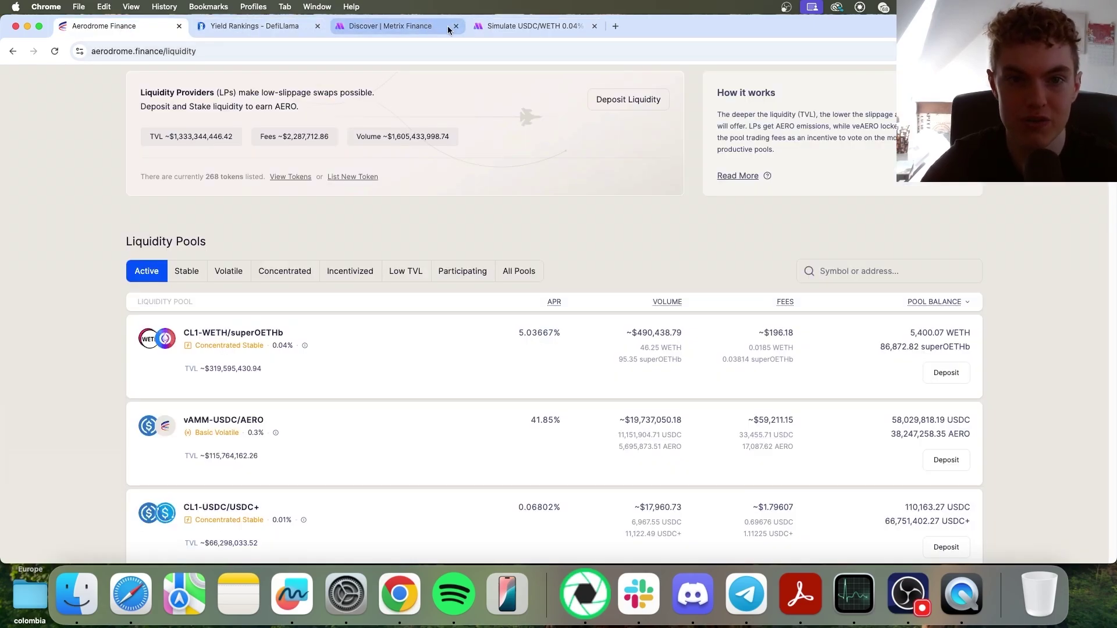
{"action": "left_click", "coordinate": [499, 26]}
{"action": "scroll", "coordinate": [553, 379], "scroll_direction": "up", "scroll_amount": 2}
{"action": "scroll", "coordinate": [553, 380], "scroll_direction": "down", "scroll_amount": 5}
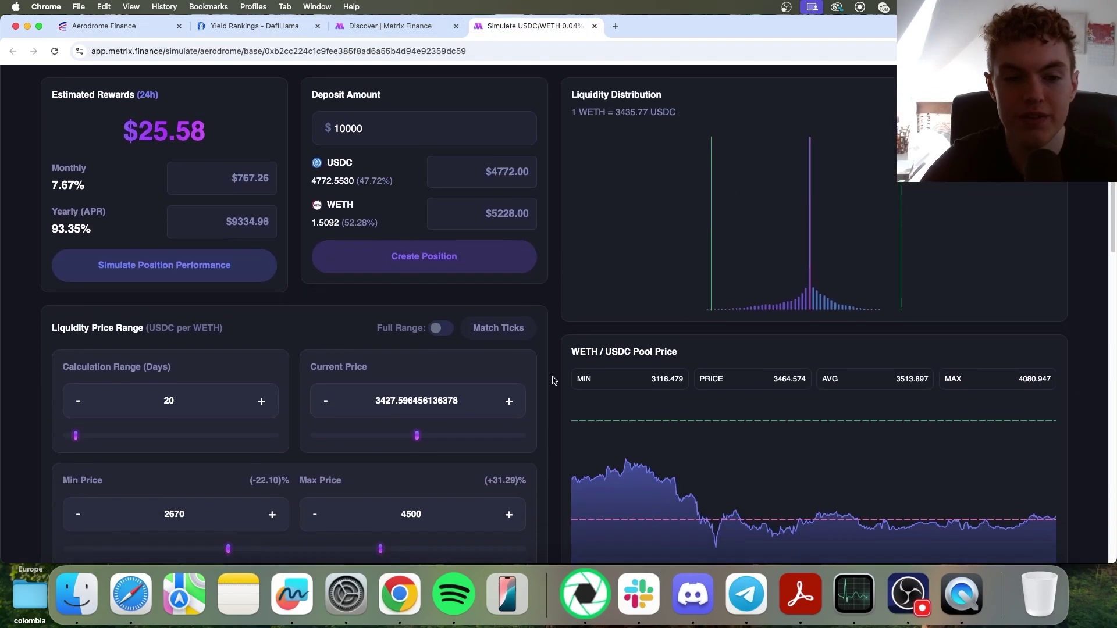
{"action": "mouse_move", "coordinate": [349, 505]}
{"action": "left_mouse_down"}
{"action": "mouse_move", "coordinate": [306, 499]}
{"action": "mouse_move", "coordinate": [346, 502]}
{"action": "left_mouse_up"}
{"action": "left_click", "coordinate": [346, 502]}
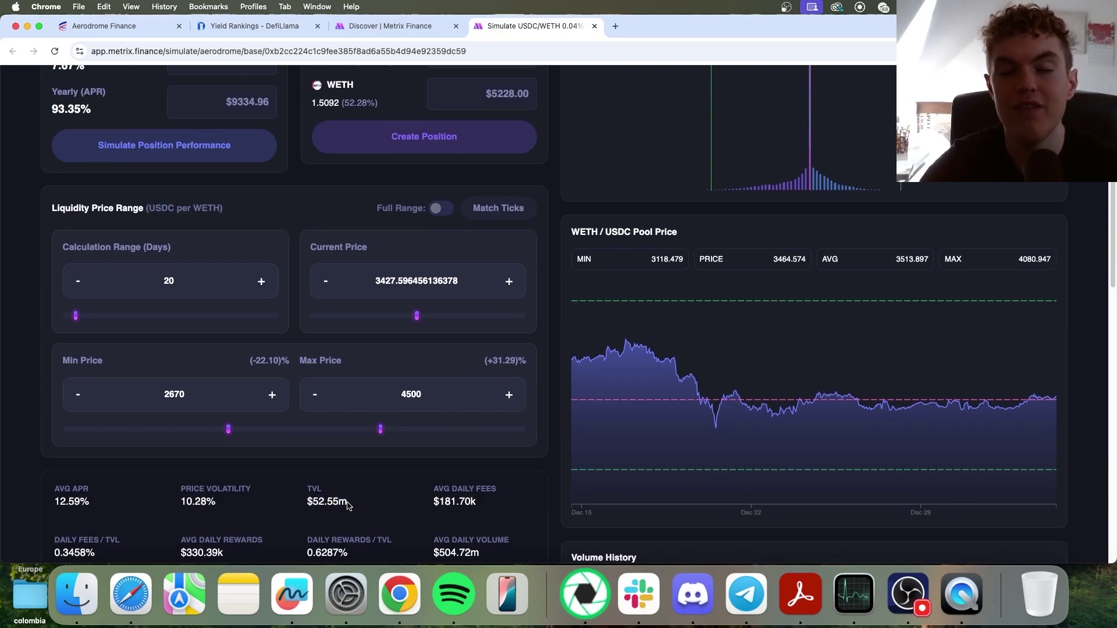
{"action": "scroll", "coordinate": [347, 505], "scroll_direction": "down", "scroll_amount": 3}
{"action": "scroll", "coordinate": [541, 463], "scroll_direction": "up", "scroll_amount": 5}
{"action": "scroll", "coordinate": [541, 466], "scroll_direction": "down", "scroll_amount": 4}
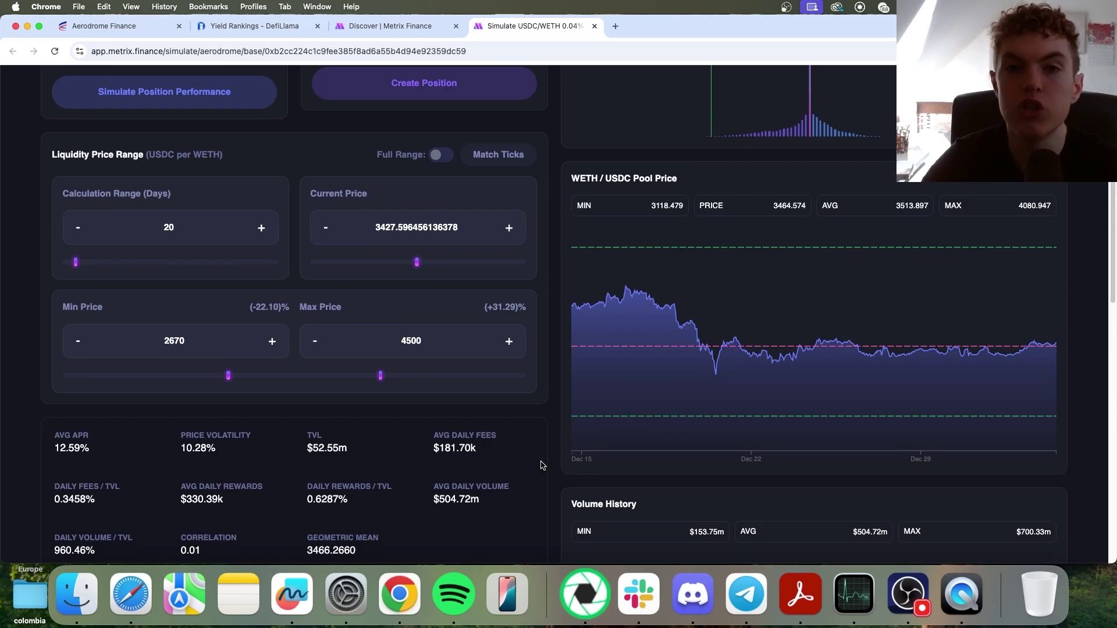
{"action": "scroll", "coordinate": [541, 464], "scroll_direction": "down", "scroll_amount": 4}
{"action": "mouse_move", "coordinate": [637, 478]}
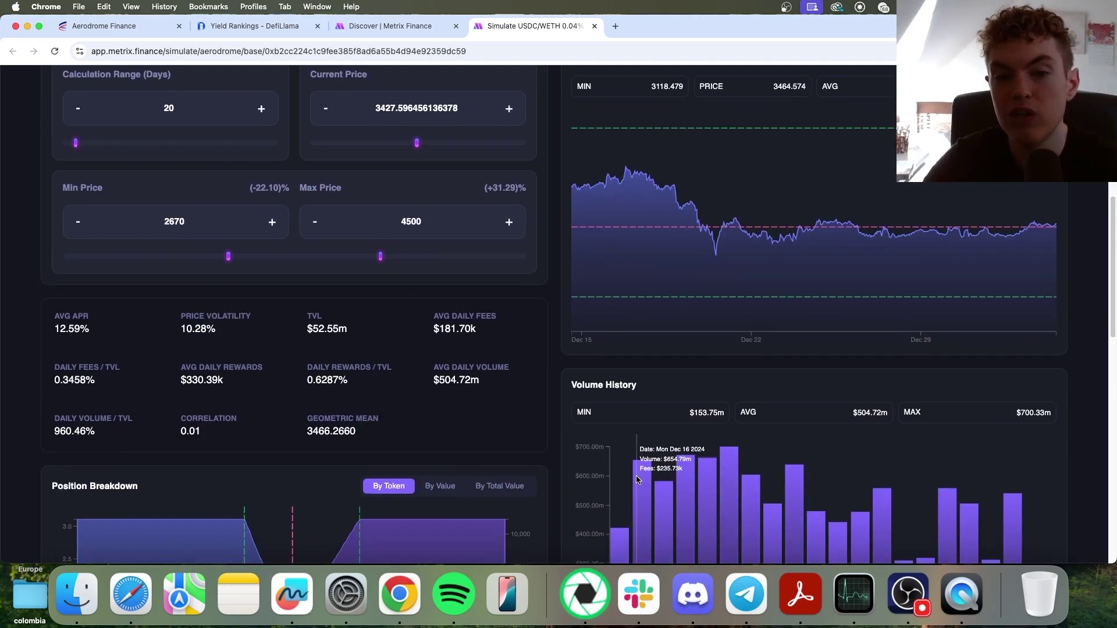
{"action": "scroll", "coordinate": [637, 479], "scroll_direction": "down", "scroll_amount": 3}
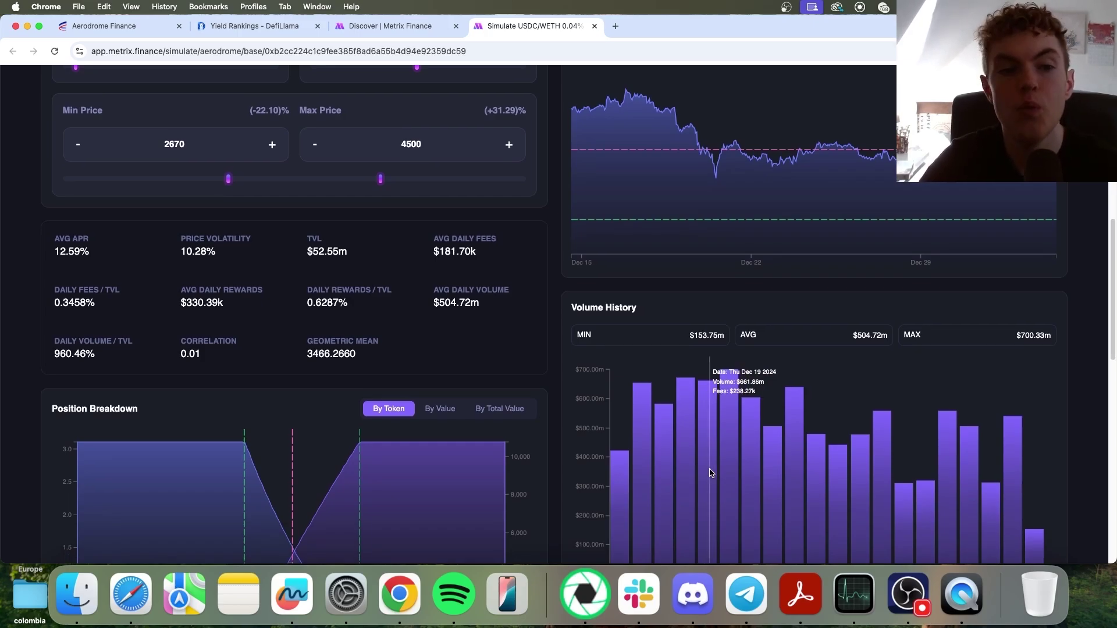
{"action": "scroll", "coordinate": [707, 474], "scroll_direction": "down", "scroll_amount": 10}
{"action": "mouse_move", "coordinate": [515, 485]}
{"action": "scroll", "coordinate": [515, 484], "scroll_direction": "down", "scroll_amount": 3}
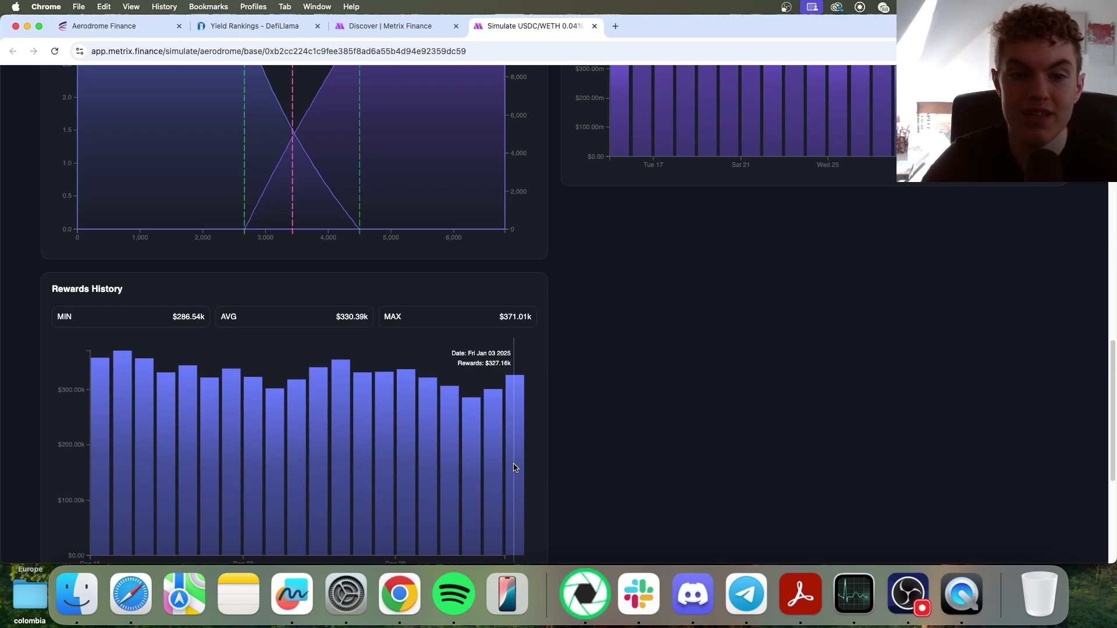
{"action": "scroll", "coordinate": [510, 468], "scroll_direction": "down", "scroll_amount": 1}
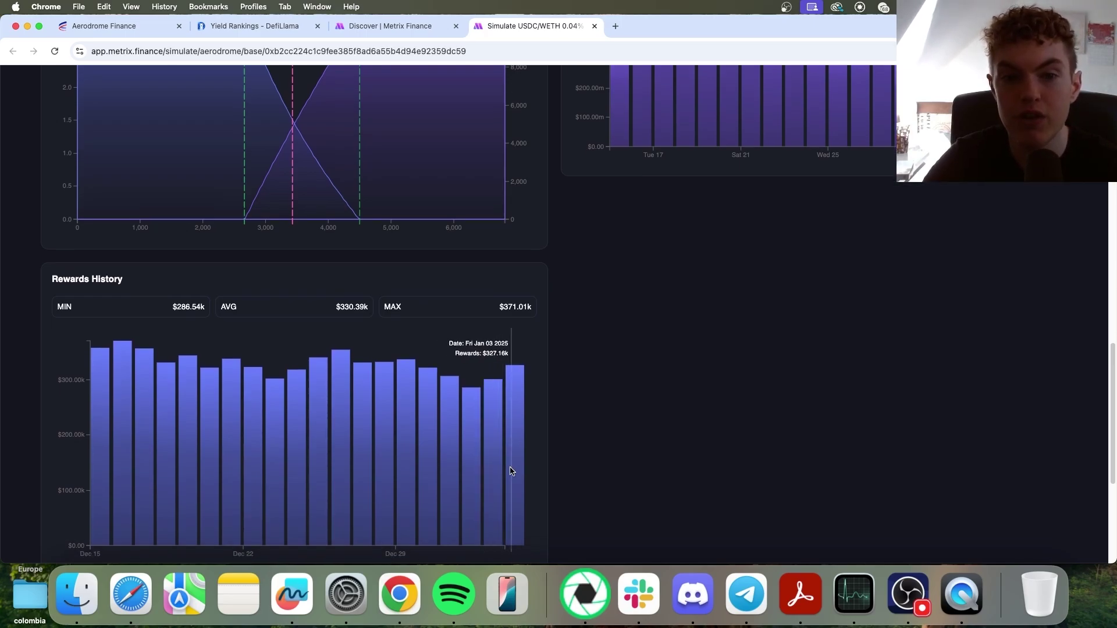
{"action": "scroll", "coordinate": [498, 471], "scroll_direction": "down", "scroll_amount": 1}
{"action": "scroll", "coordinate": [560, 466], "scroll_direction": "up", "scroll_amount": 10}
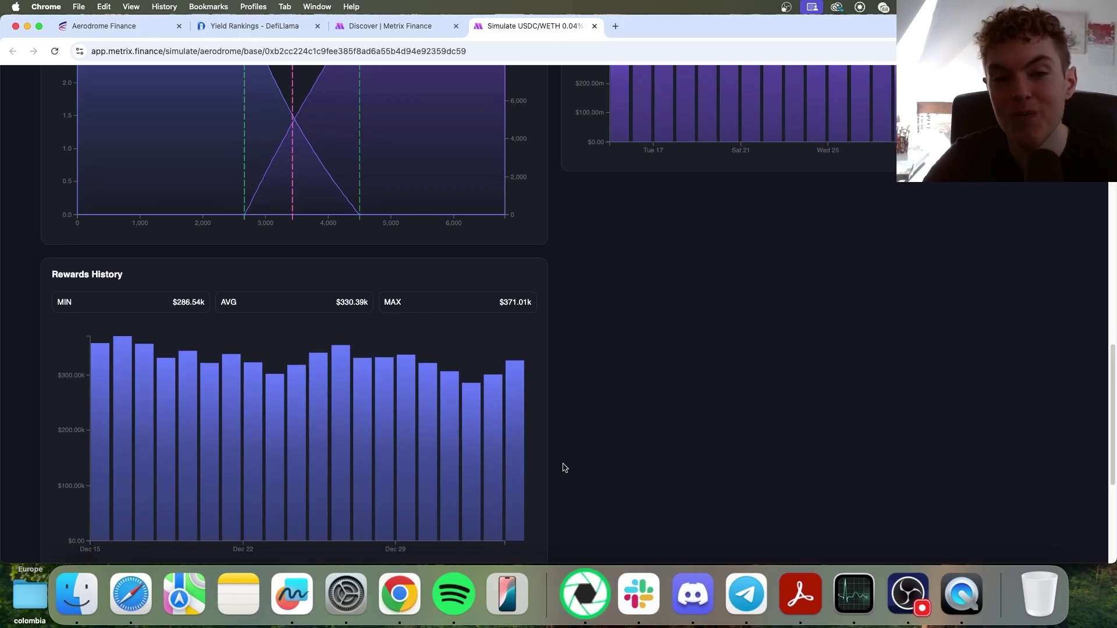
{"action": "scroll", "coordinate": [563, 467], "scroll_direction": "up", "scroll_amount": 1}
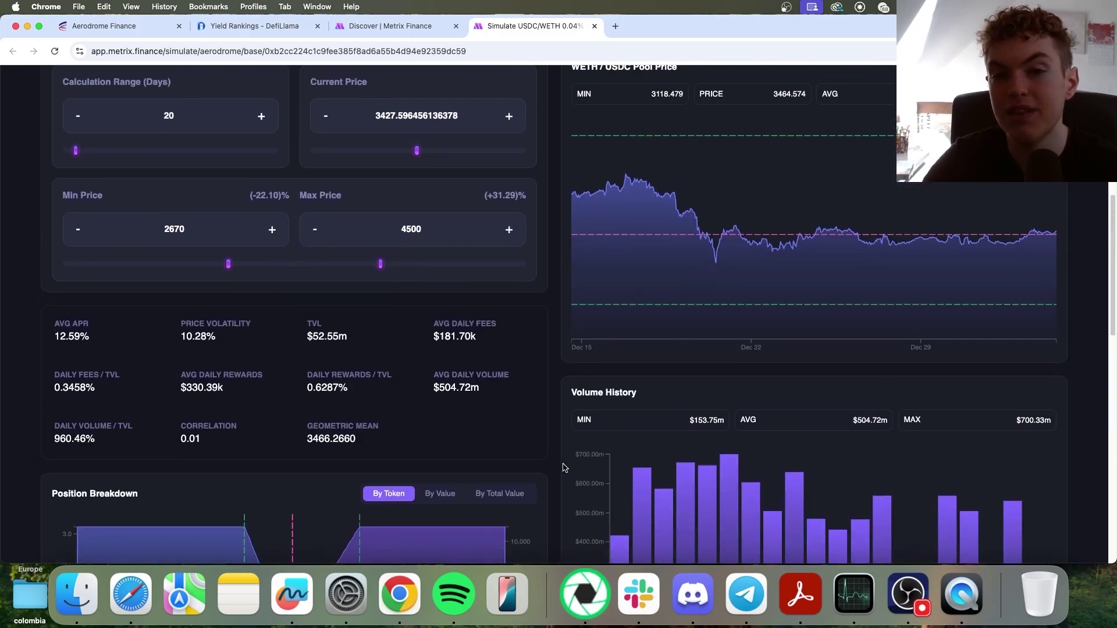
{"action": "scroll", "coordinate": [563, 467], "scroll_direction": "up", "scroll_amount": 1}
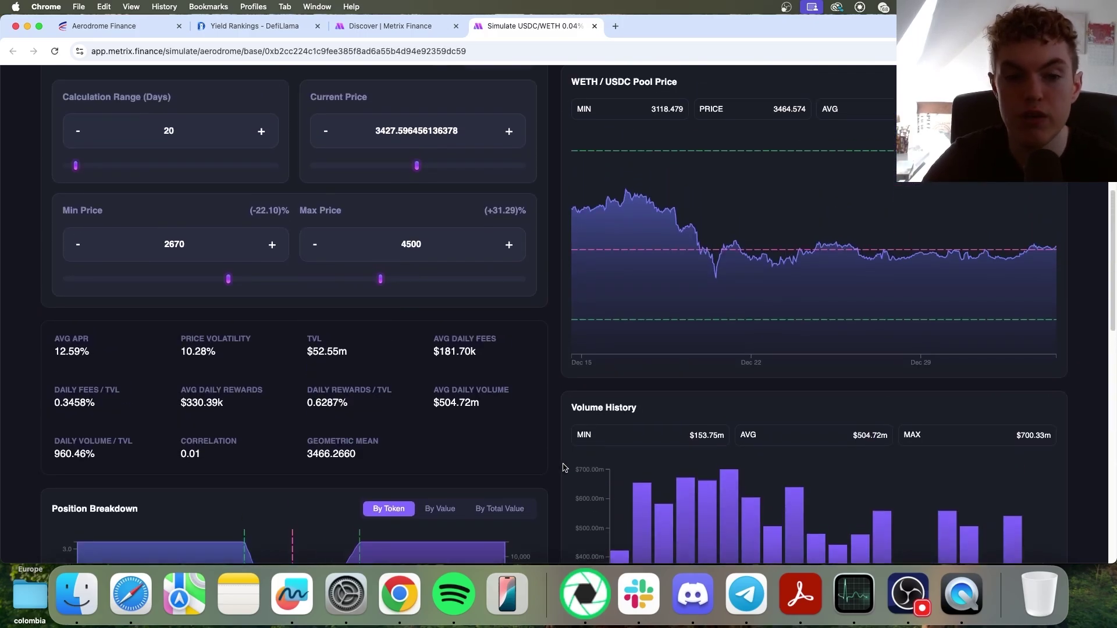
{"action": "scroll", "coordinate": [563, 467], "scroll_direction": "down", "scroll_amount": 1}
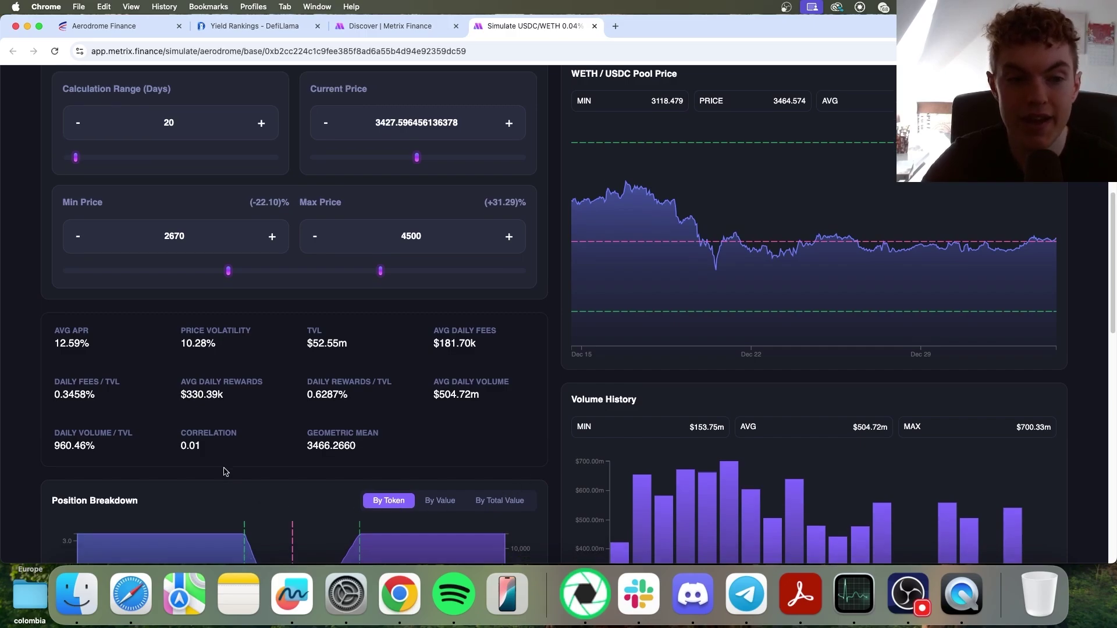
{"action": "left_click_drag", "start_coordinate": [201, 446], "coordinate": [225, 469]}
{"action": "left_click", "coordinate": [181, 435]}
- Save the USDC/WETH simulation with the $10,000 deposit to the portfolio
{"action": "scroll", "coordinate": [224, 466], "scroll_direction": "up", "scroll_amount": 10}
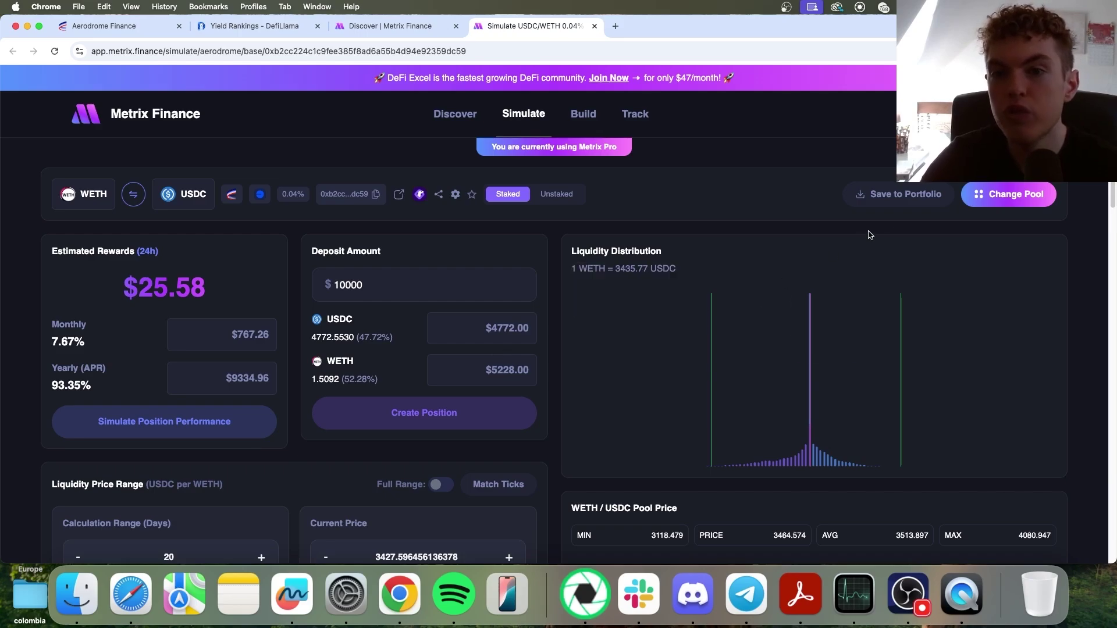
{"action": "left_click", "coordinate": [902, 206]}
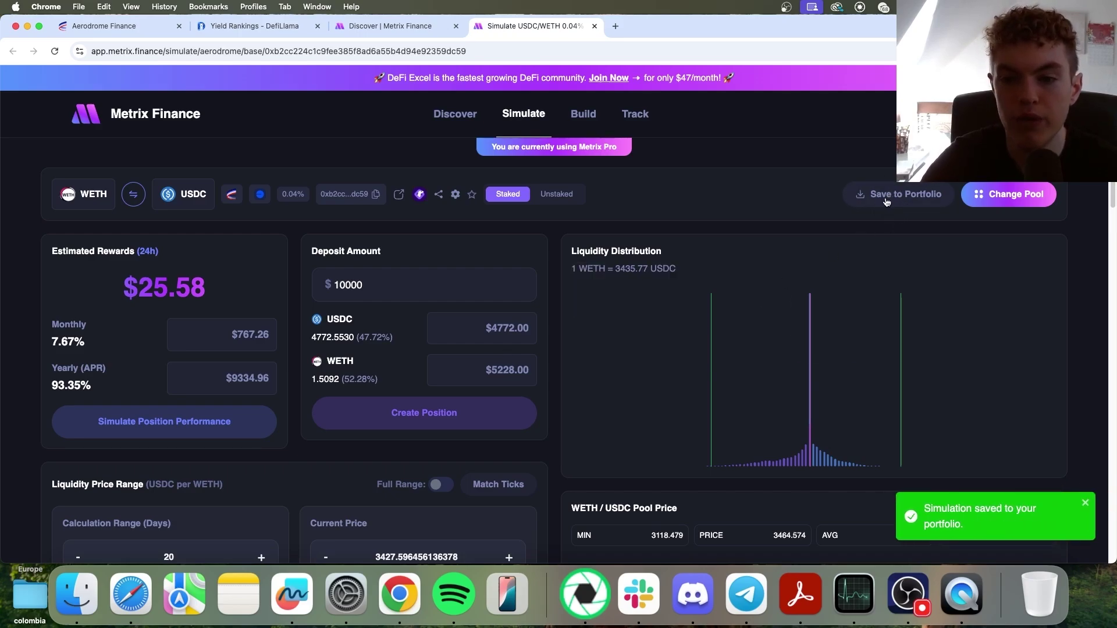
- Close the USDC/WETH simulation and locate the WETH/VIRTUAL pool in the Discover table
{"action": "key", "text": "super+w"}
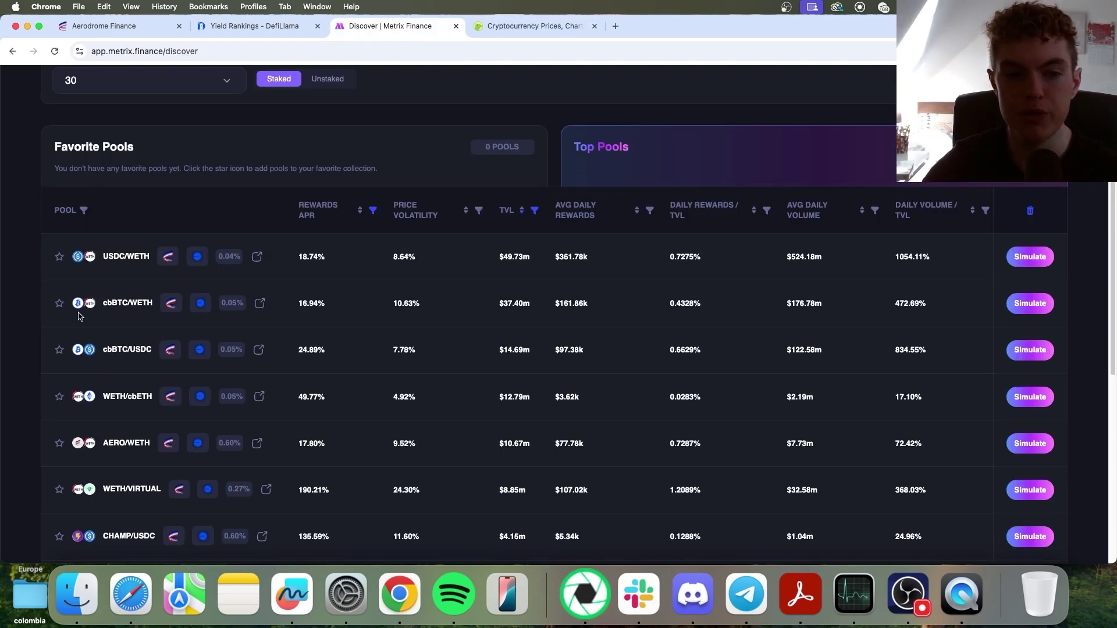
{"action": "scroll", "coordinate": [78, 315], "scroll_direction": "down", "scroll_amount": 1}
{"action": "left_click_drag", "start_coordinate": [106, 472], "coordinate": [169, 466]}
{"action": "left_click", "coordinate": [153, 466]}
{"action": "left_click", "coordinate": [169, 465]}
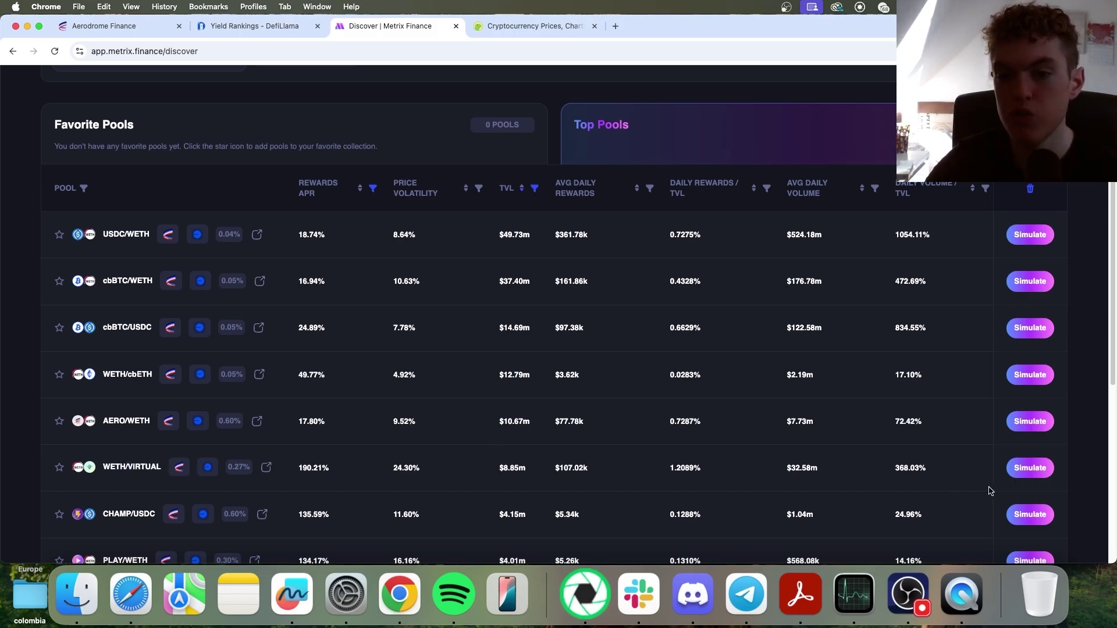
- Open the WETH/VIRTUAL 0.27% simulation in a new tab and select the VIRTUAL token name
{"action": "left_click", "coordinate": [1030, 468], "text": "super"}
{"action": "left_click", "coordinate": [519, 30]}
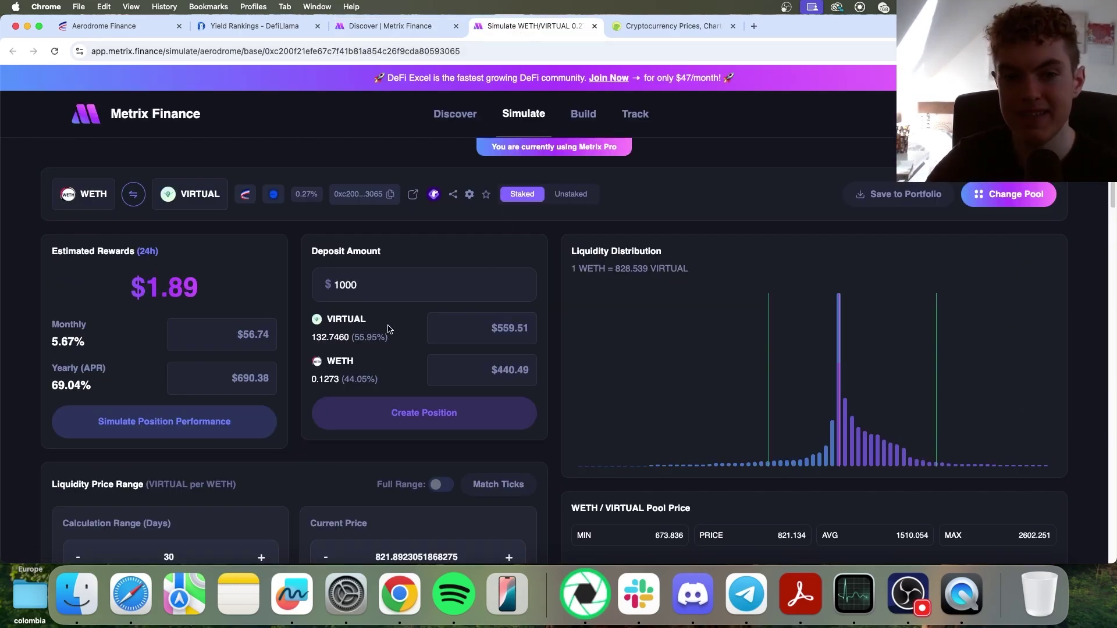
{"action": "mouse_move", "coordinate": [368, 320]}
{"action": "left_mouse_down"}
{"action": "mouse_move", "coordinate": [327, 320]}
{"action": "mouse_move", "coordinate": [389, 320]}
{"action": "left_mouse_up"}
{"action": "key", "text": "ctrl+c"}
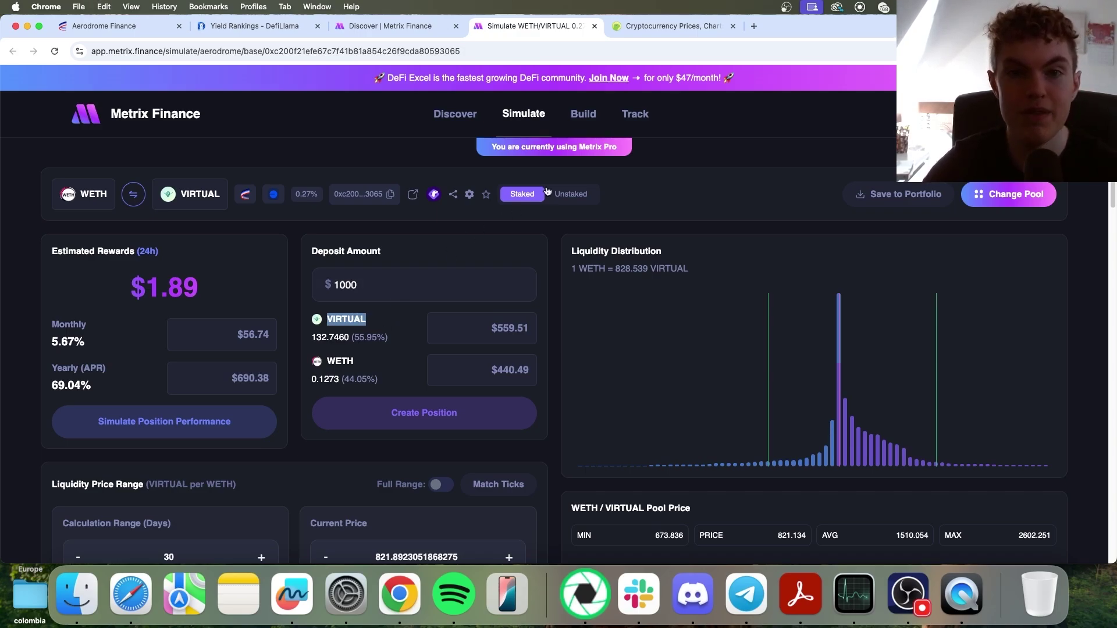
- Search CoinGecko for VIRTUAL and open the Virtuals Protocol coin page, scrolling down to its info
{"action": "key", "text": "ctrl+Tab"}
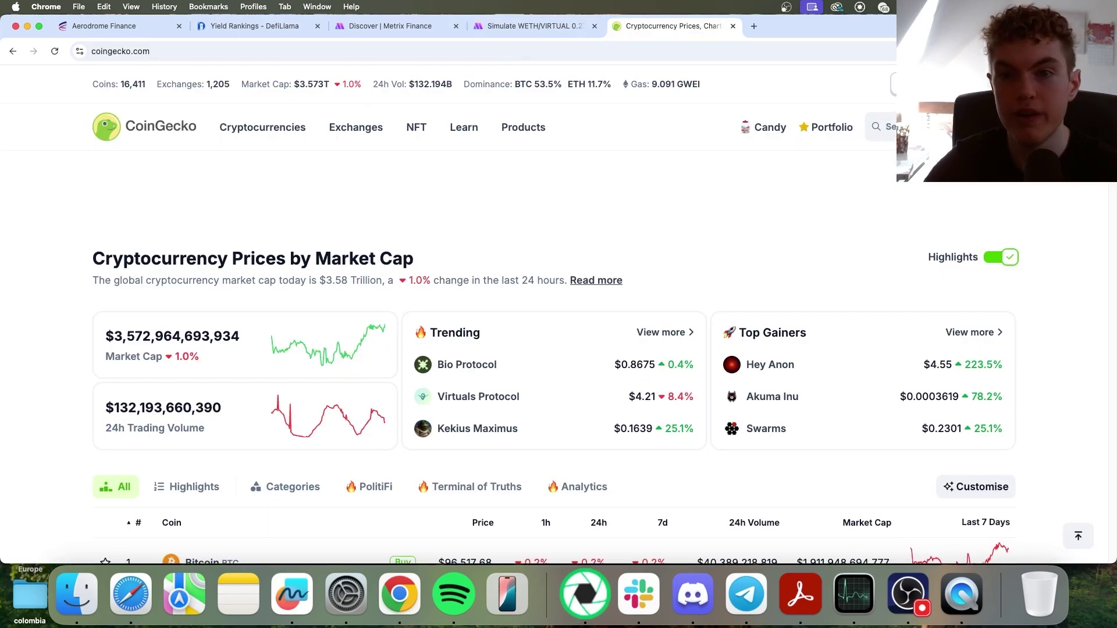
{"action": "key", "text": "/"}
{"action": "key", "text": "ctrl+v"}
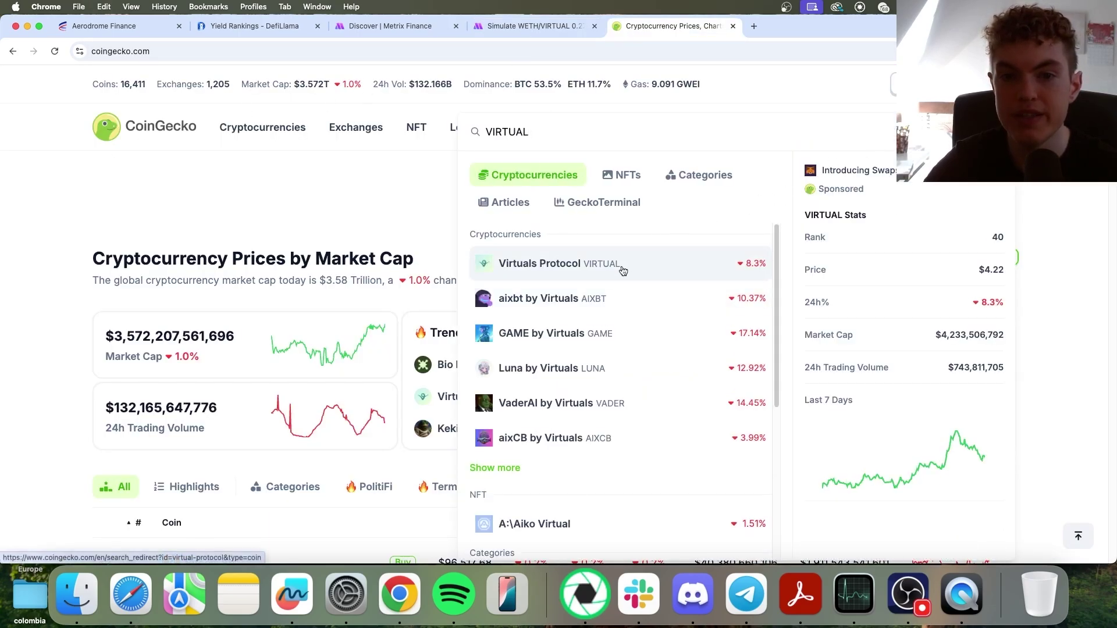
{"action": "left_click", "coordinate": [640, 266]}
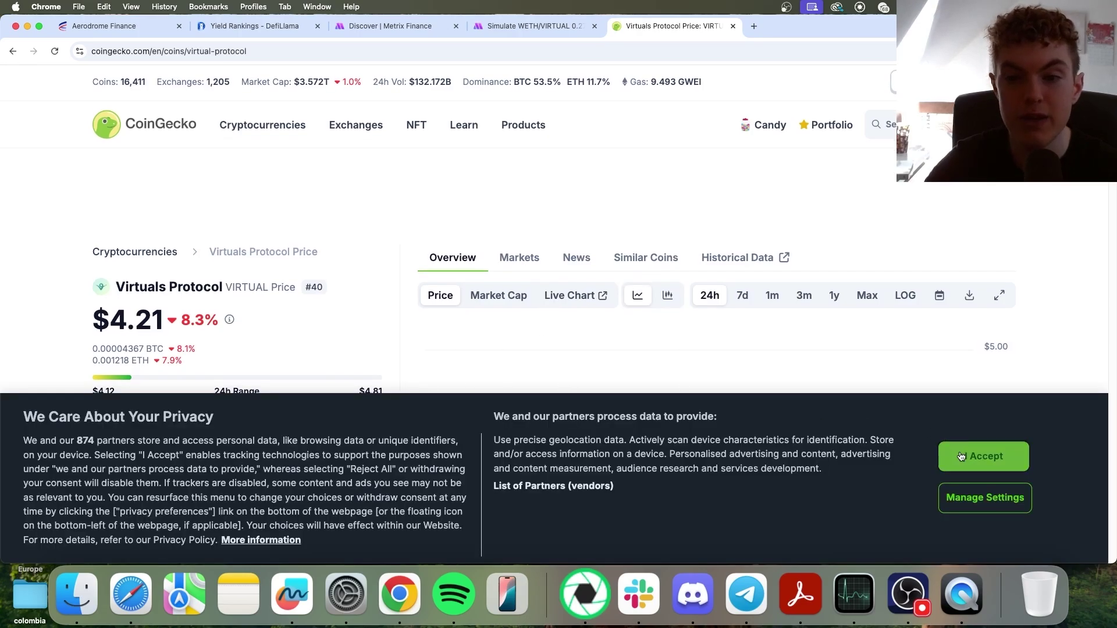
{"action": "left_click", "coordinate": [983, 456]}
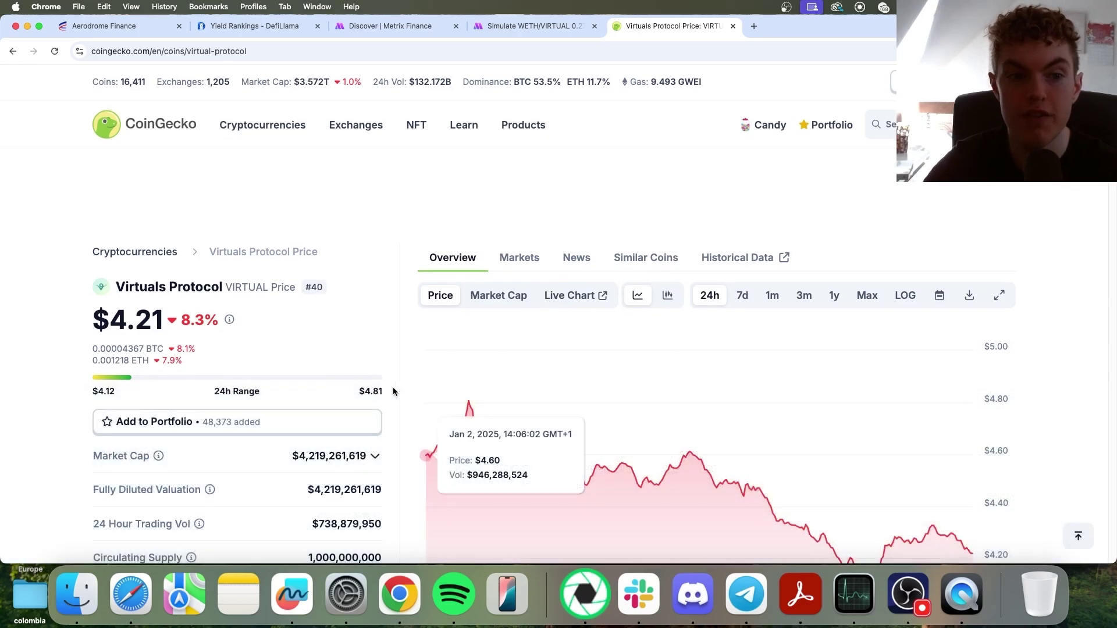
{"action": "scroll", "coordinate": [395, 391], "scroll_direction": "down", "scroll_amount": 2}
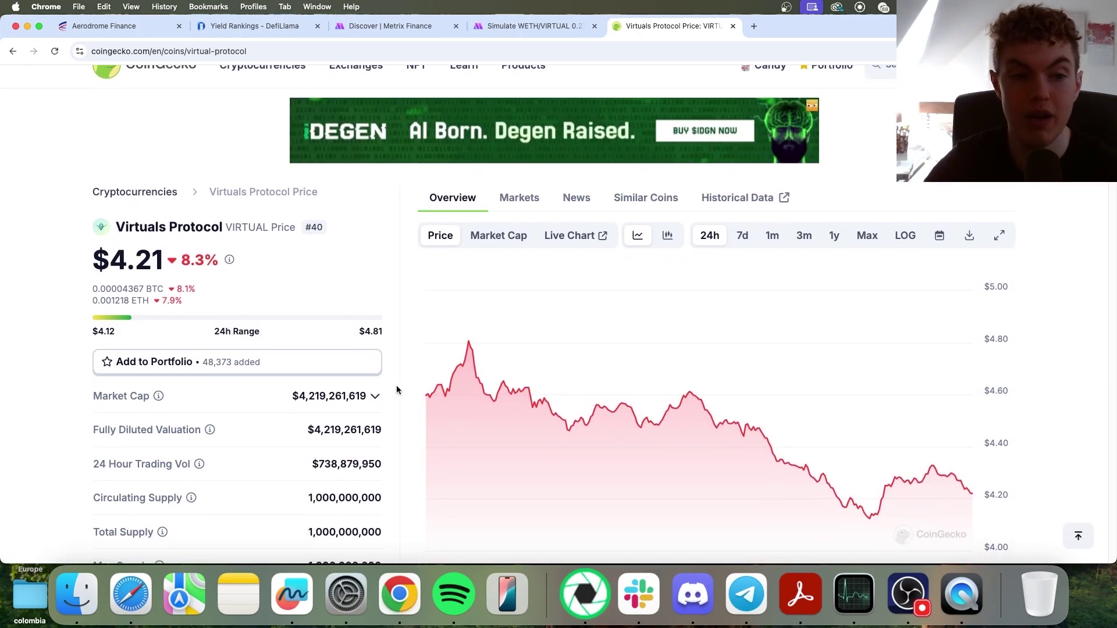
{"action": "scroll", "coordinate": [397, 390], "scroll_direction": "down", "scroll_amount": 2}
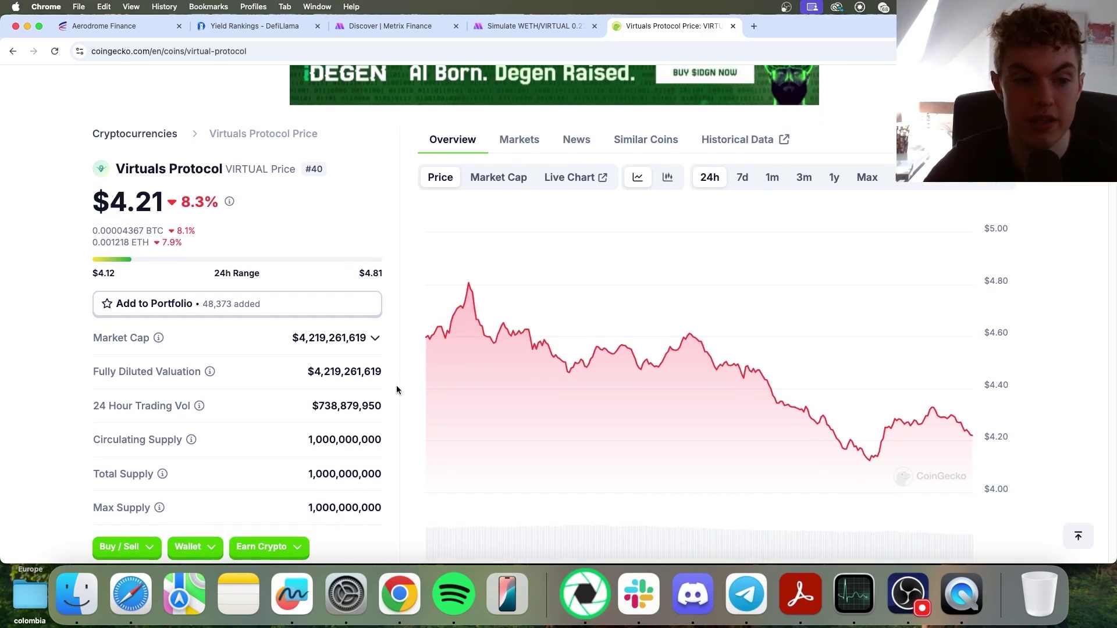
{"action": "scroll", "coordinate": [397, 390], "scroll_direction": "down", "scroll_amount": 6}
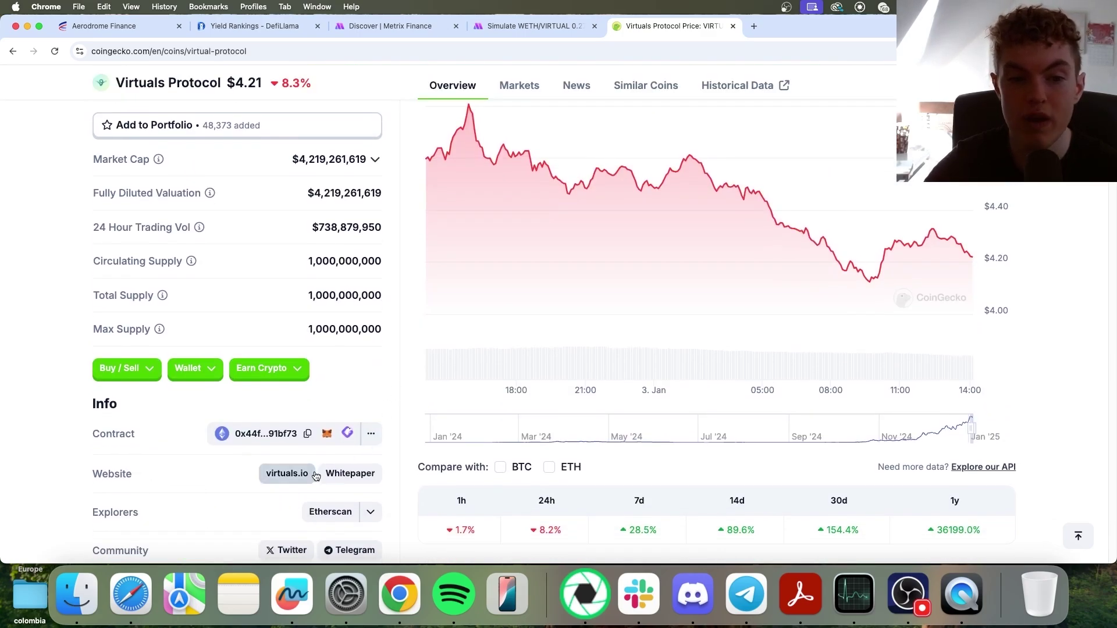
- Open the virtuals.io website and continue to app.virtuals.io to view the Sentient Agents list
{"action": "left_click", "coordinate": [314, 472]}
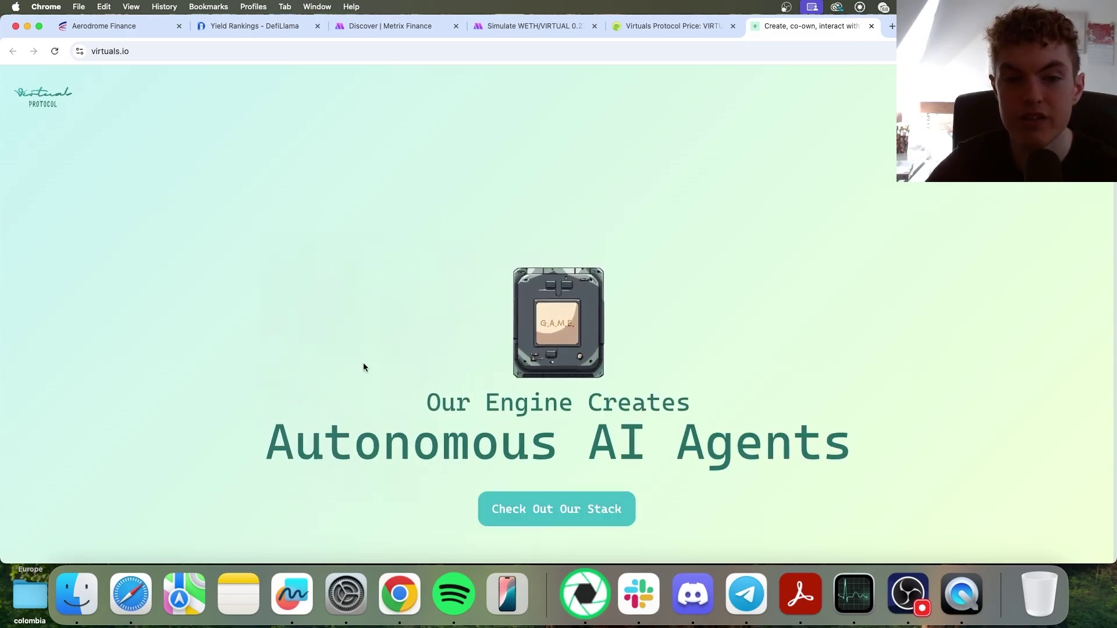
{"action": "scroll", "coordinate": [363, 367], "scroll_direction": "down", "scroll_amount": 5}
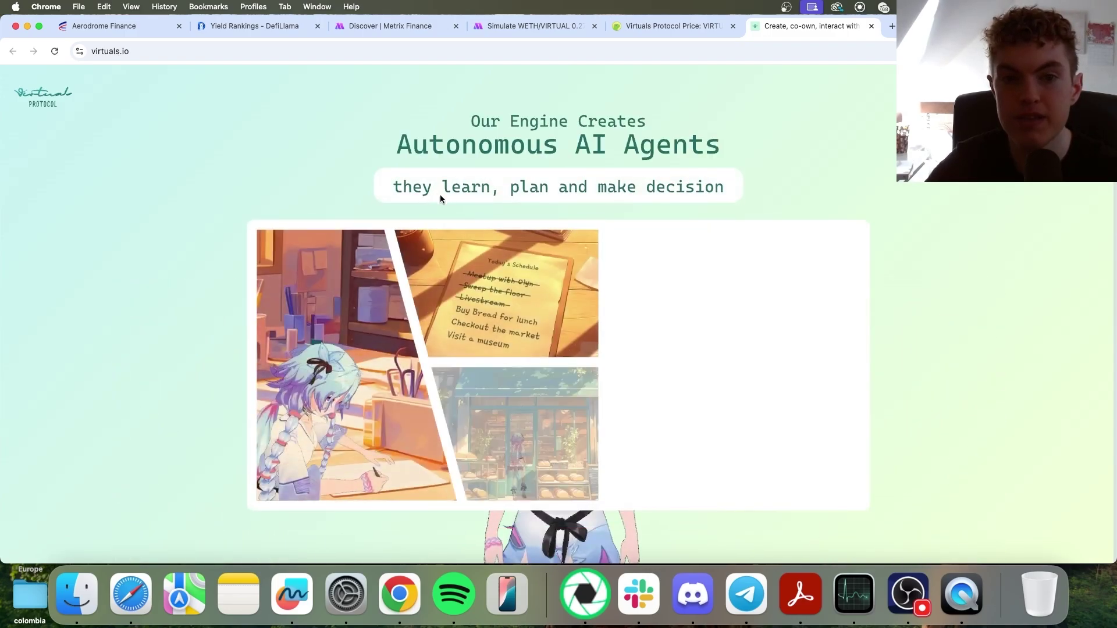
{"action": "left_click", "coordinate": [600, 335]}
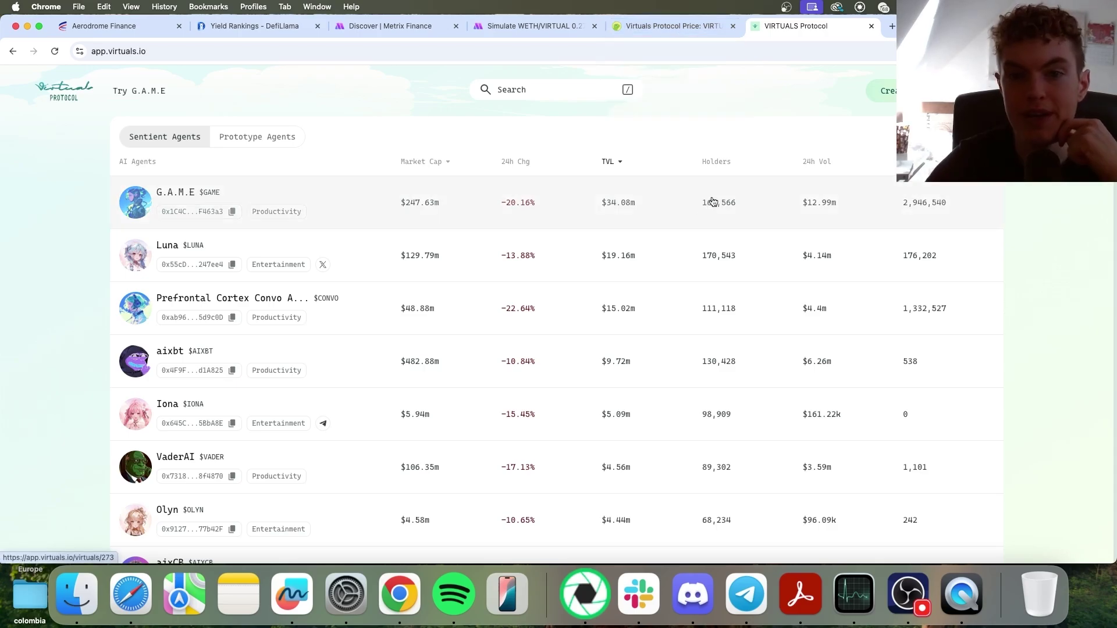
{"action": "scroll", "coordinate": [716, 433], "scroll_direction": "down", "scroll_amount": 1}
- Close the Virtuals tabs and change the WETH/VIRTUAL deposit amount to 10000
{"action": "scroll", "coordinate": [727, 337], "scroll_direction": "up", "scroll_amount": 1}
{"action": "key", "text": "super+w"}
{"action": "key", "text": "super+w"}
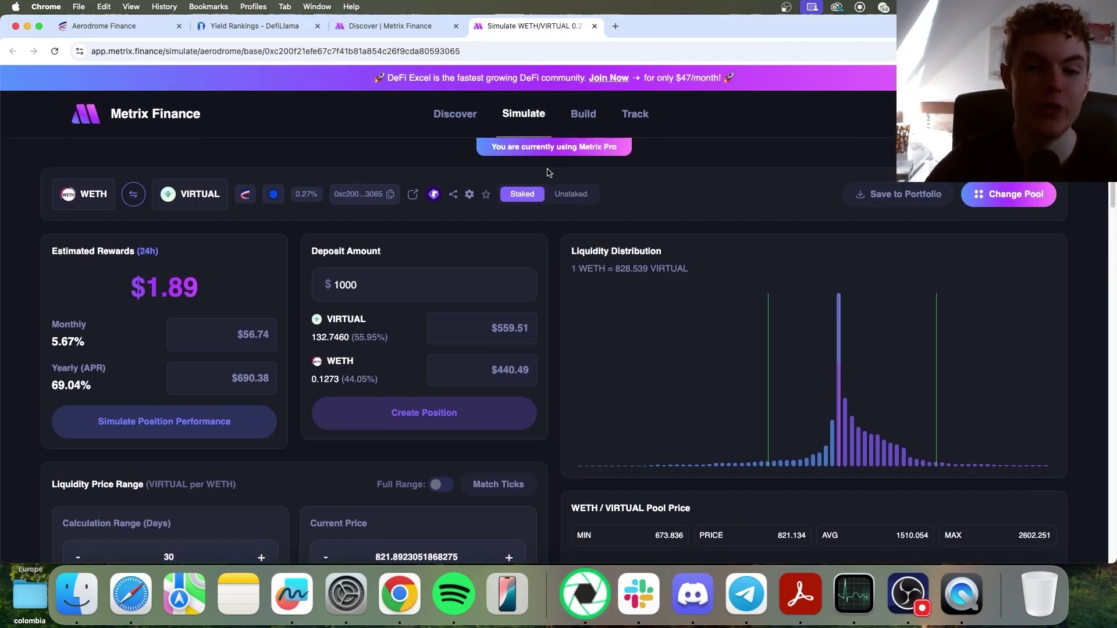
{"action": "scroll", "coordinate": [547, 173], "scroll_direction": "down", "scroll_amount": 1}
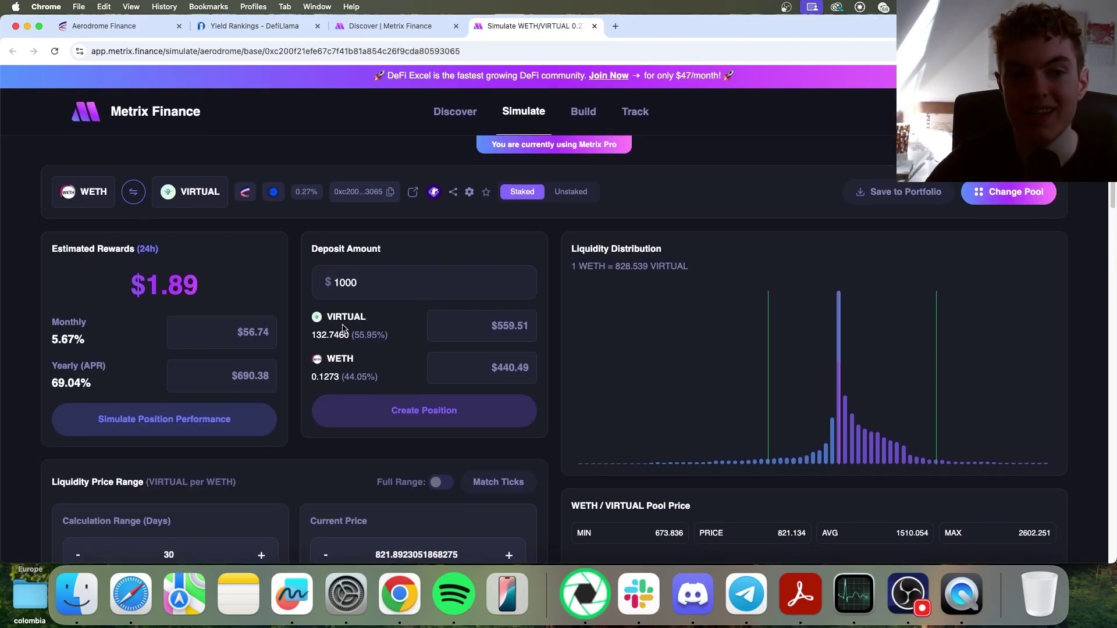
{"action": "left_click_drag", "start_coordinate": [327, 317], "coordinate": [365, 318]}
{"action": "left_click", "coordinate": [368, 320]}
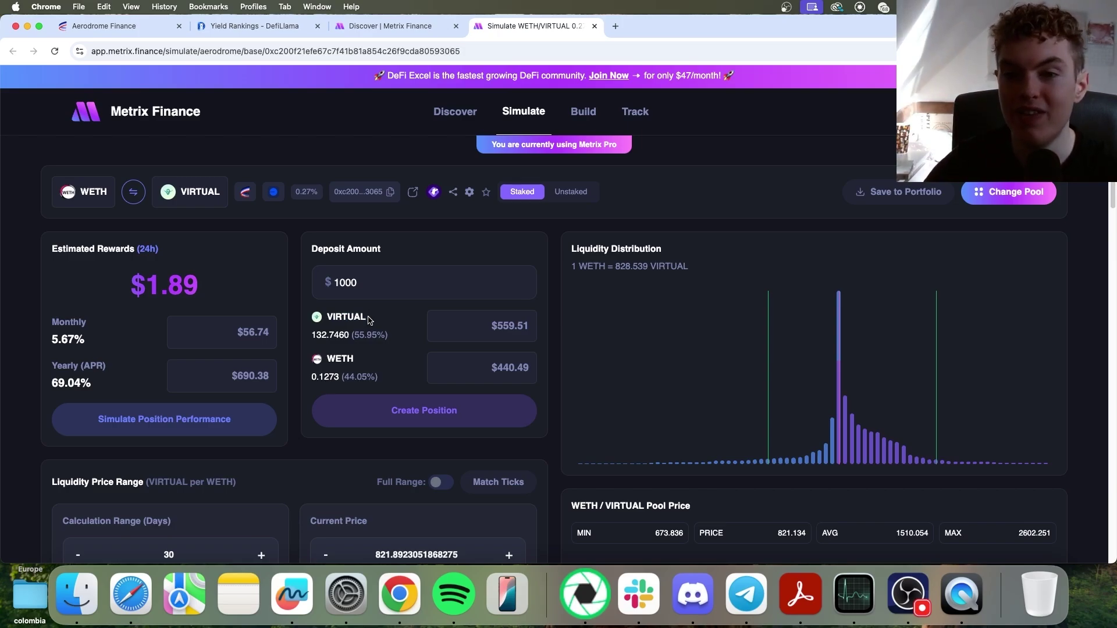
{"action": "type", "text": "0"}
- Review the recalculated estimates: $18.91 daily rewards and 69.03% yearly APR
{"action": "scroll", "coordinate": [375, 314], "scroll_direction": "down", "scroll_amount": 1}
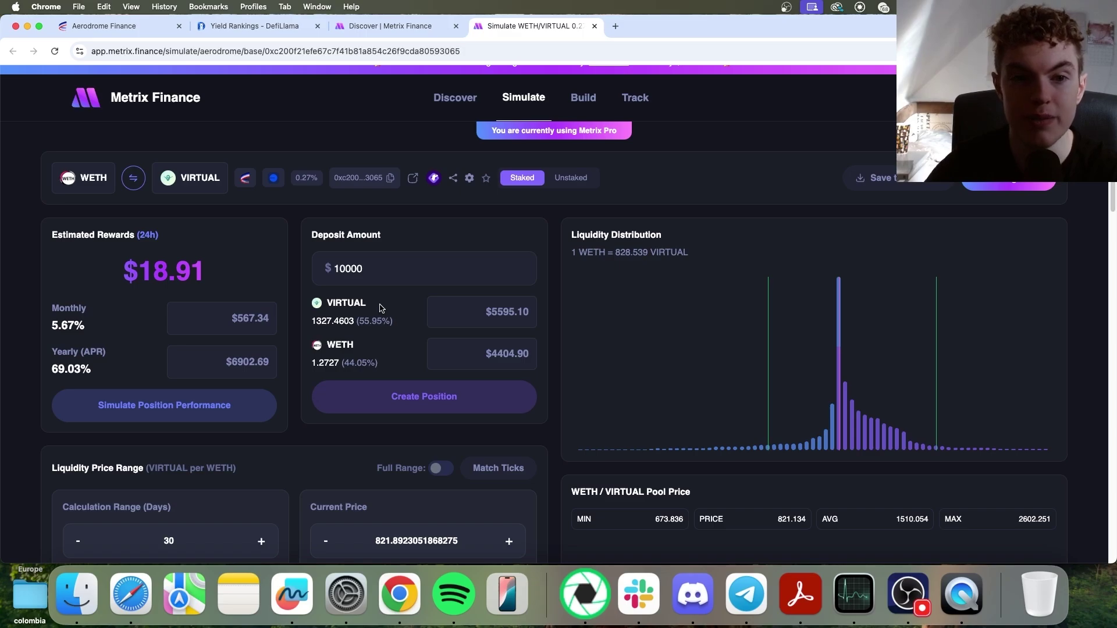
{"action": "scroll", "coordinate": [381, 308], "scroll_direction": "down", "scroll_amount": 2}
{"action": "left_click_drag", "start_coordinate": [117, 250], "coordinate": [226, 242]}
{"action": "left_click", "coordinate": [229, 241]}
{"action": "left_click_drag", "start_coordinate": [367, 232], "coordinate": [325, 244]}
{"action": "left_click", "coordinate": [280, 237]}
{"action": "scroll", "coordinate": [279, 237], "scroll_direction": "down", "scroll_amount": 5}
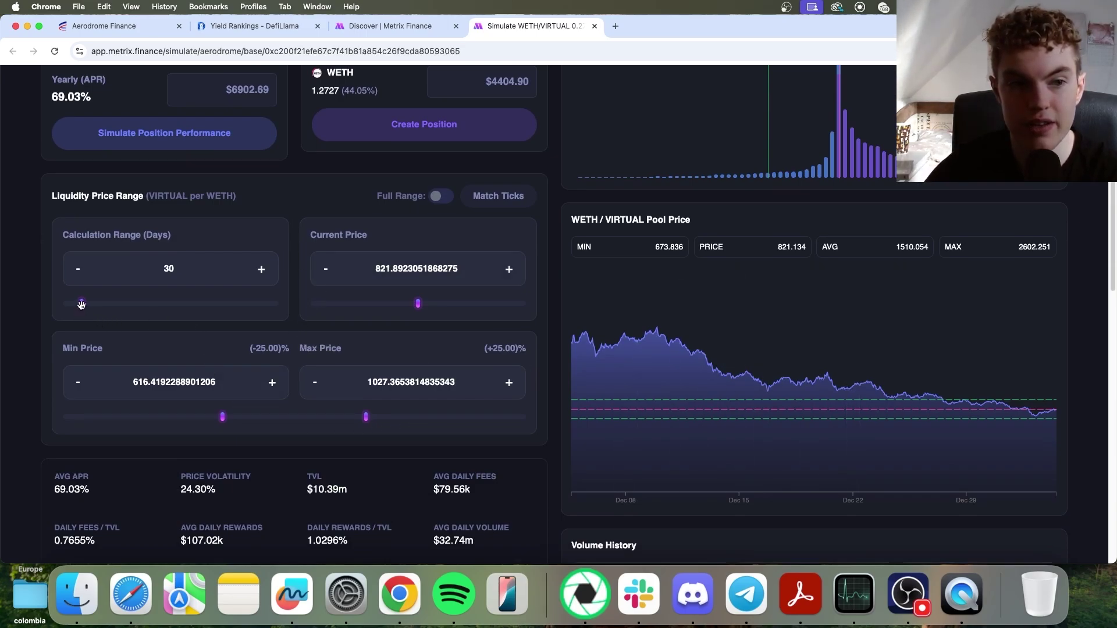
- Set the calculation range to 21 days and make first adjustments to the min and max prices
{"action": "mouse_move", "coordinate": [82, 305]}
{"action": "left_mouse_down"}
{"action": "mouse_move", "coordinate": [100, 312]}
{"action": "mouse_move", "coordinate": [76, 303]}
{"action": "left_mouse_up"}
{"action": "left_click_drag", "start_coordinate": [222, 417], "coordinate": [159, 426]}
{"action": "scroll", "coordinate": [120, 295], "scroll_direction": "up", "scroll_amount": 2}
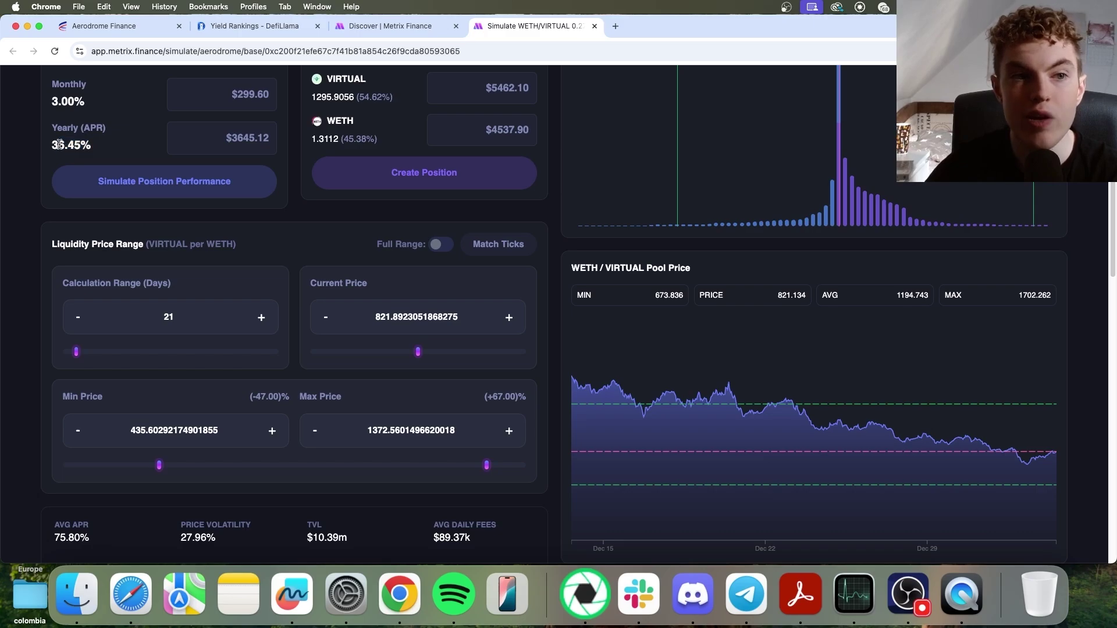
{"action": "left_click_drag", "start_coordinate": [486, 465], "coordinate": [345, 486]}
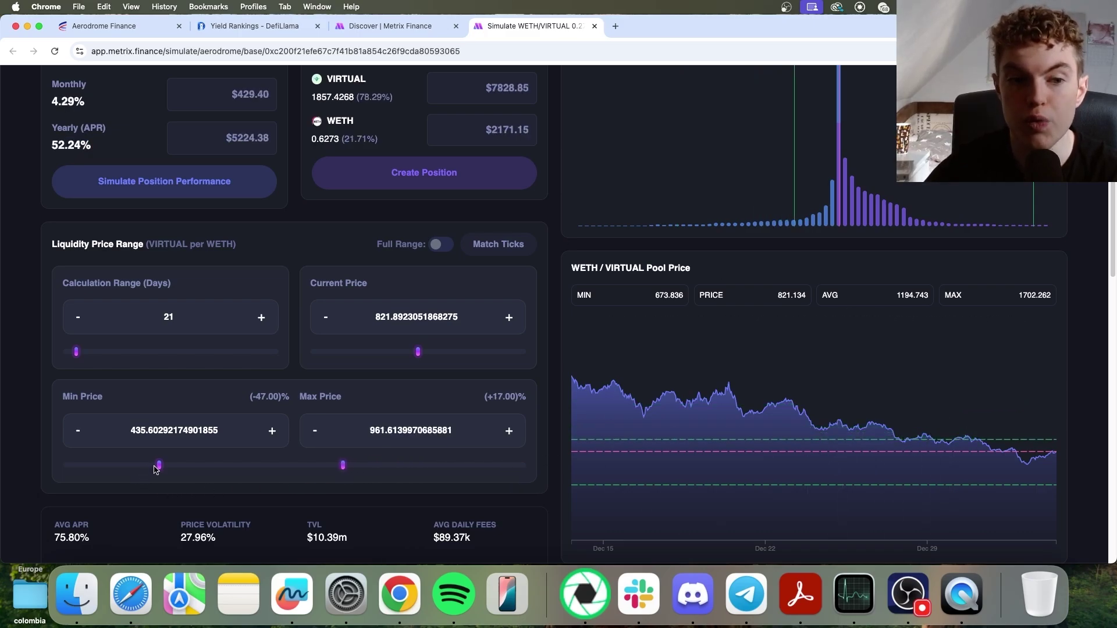
{"action": "left_click_drag", "start_coordinate": [160, 466], "coordinate": [229, 485]}
- Widen the price range to about -58%/+58% (476.70–1298.59), lowering APR to 41.00%
{"action": "left_click_drag", "start_coordinate": [100, 159], "coordinate": [53, 124]}
{"action": "left_click", "coordinate": [92, 165]}
{"action": "left_click_drag", "start_coordinate": [341, 466], "coordinate": [460, 466]}
{"action": "left_click_drag", "start_coordinate": [231, 465], "coordinate": [131, 475]}
{"action": "scroll", "coordinate": [206, 350], "scroll_direction": "down", "scroll_amount": 10}
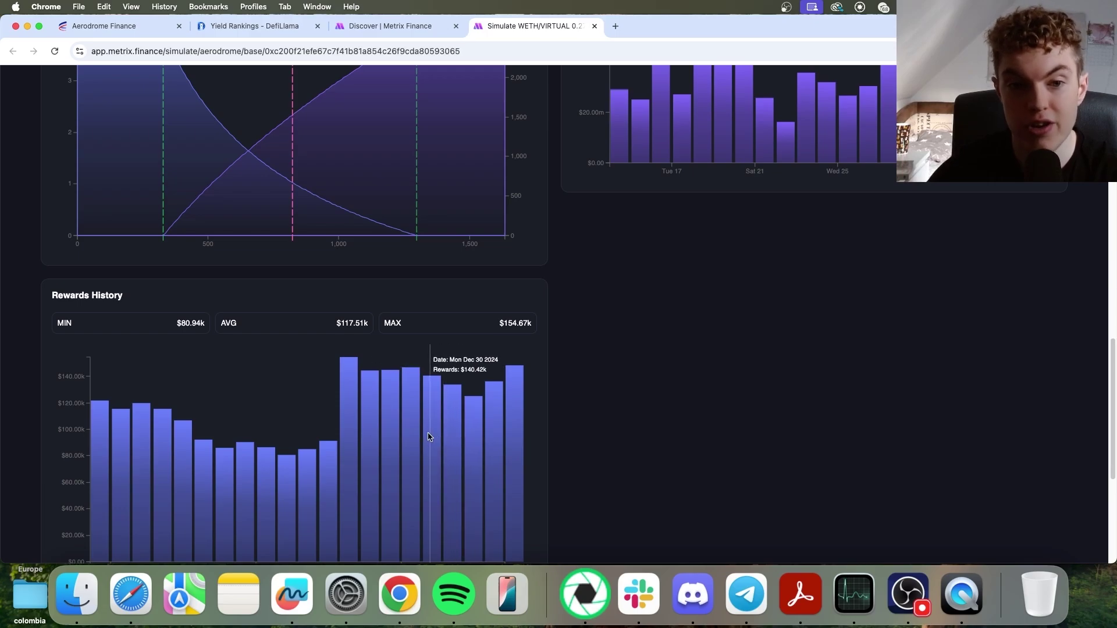
{"action": "scroll", "coordinate": [375, 423], "scroll_direction": "down", "scroll_amount": 1}
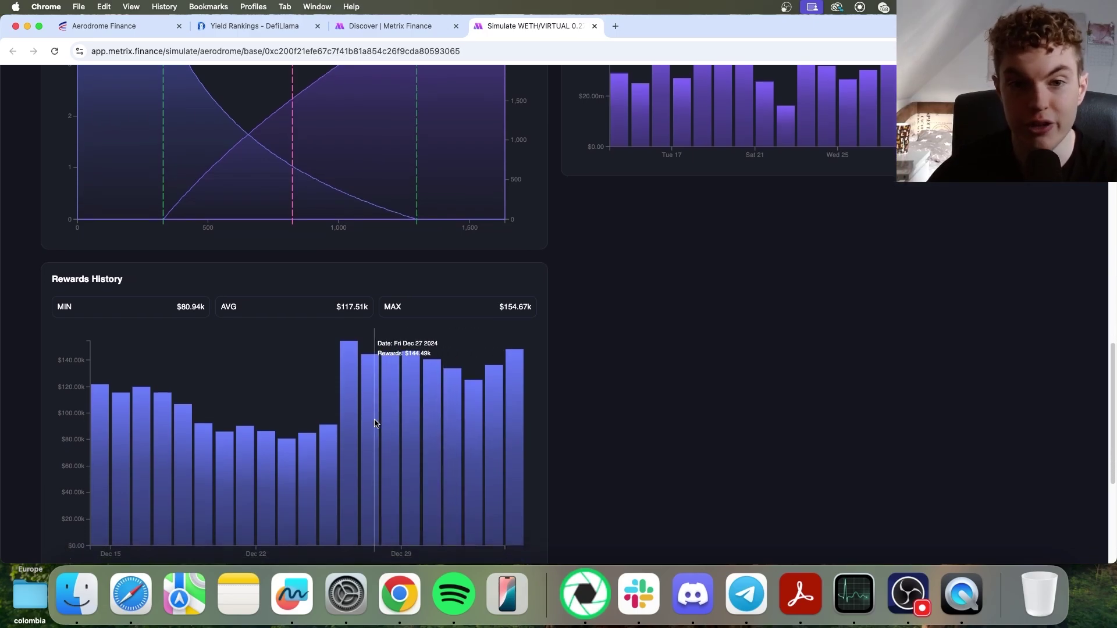
{"action": "scroll", "coordinate": [374, 424], "scroll_direction": "up", "scroll_amount": 10}
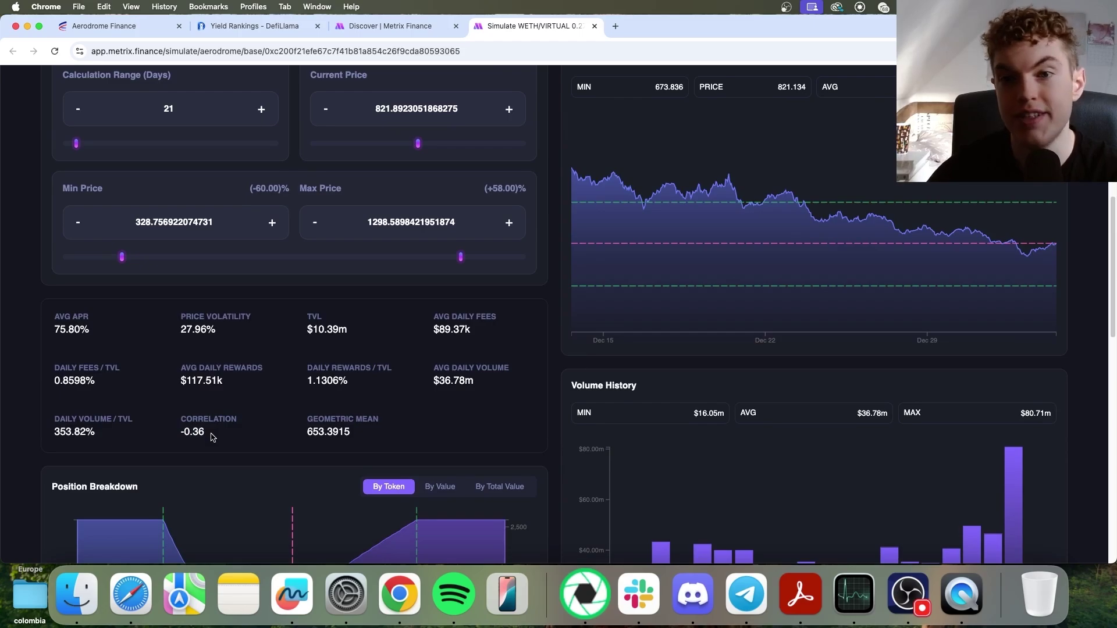
{"action": "scroll", "coordinate": [213, 438], "scroll_direction": "up", "scroll_amount": 10}
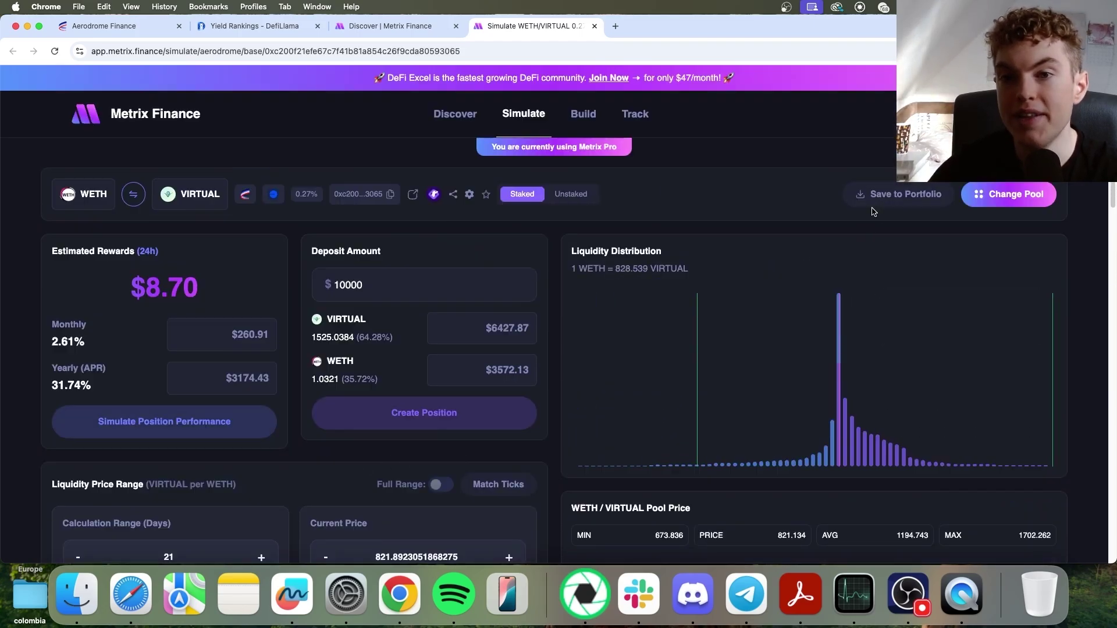
- Close the WETH/VIRTUAL simulation and open a uSUI/WETH 0.30% pool simulation from Discover
{"action": "key", "text": "super+w"}
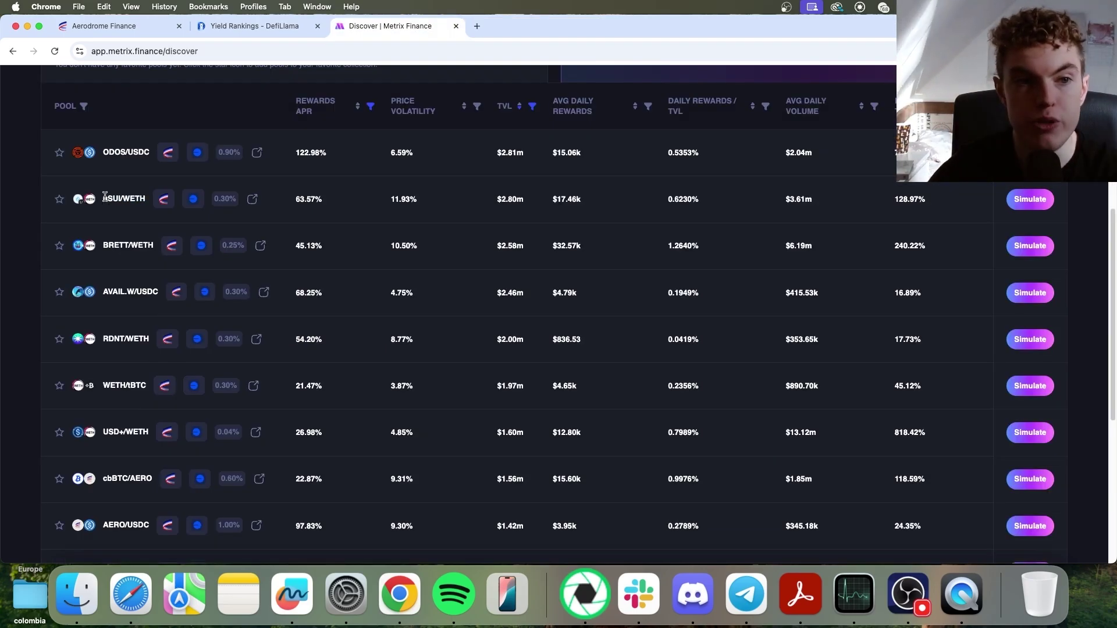
{"action": "left_click_drag", "start_coordinate": [103, 199], "coordinate": [129, 202]}
{"action": "left_click", "coordinate": [288, 201]}
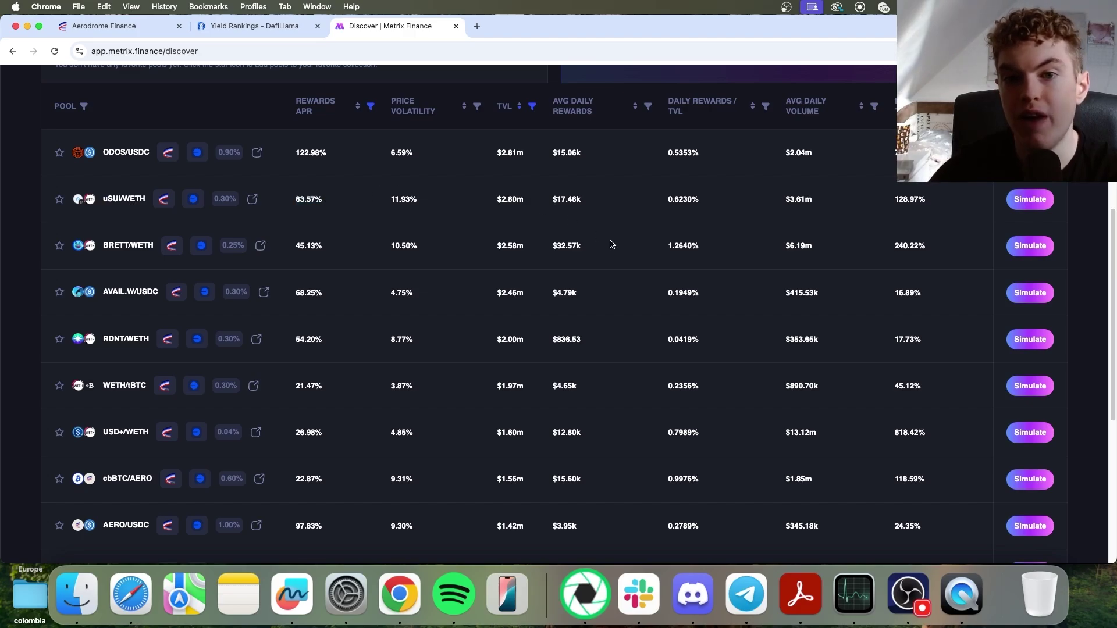
{"action": "left_click", "coordinate": [1028, 200]}
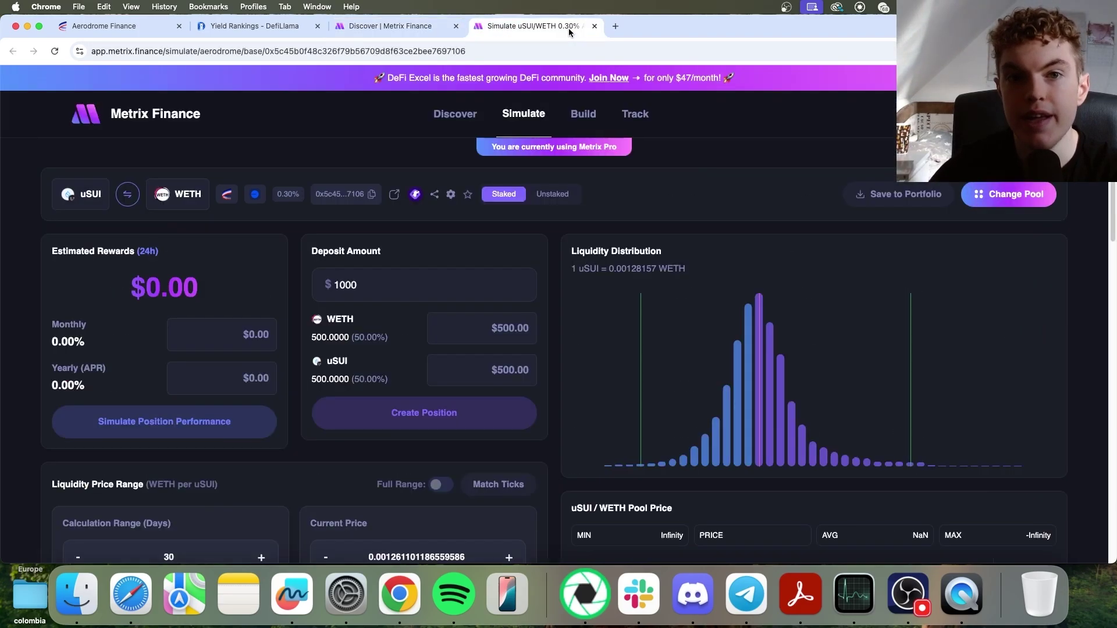
{"action": "scroll", "coordinate": [562, 372], "scroll_direction": "down", "scroll_amount": 2}
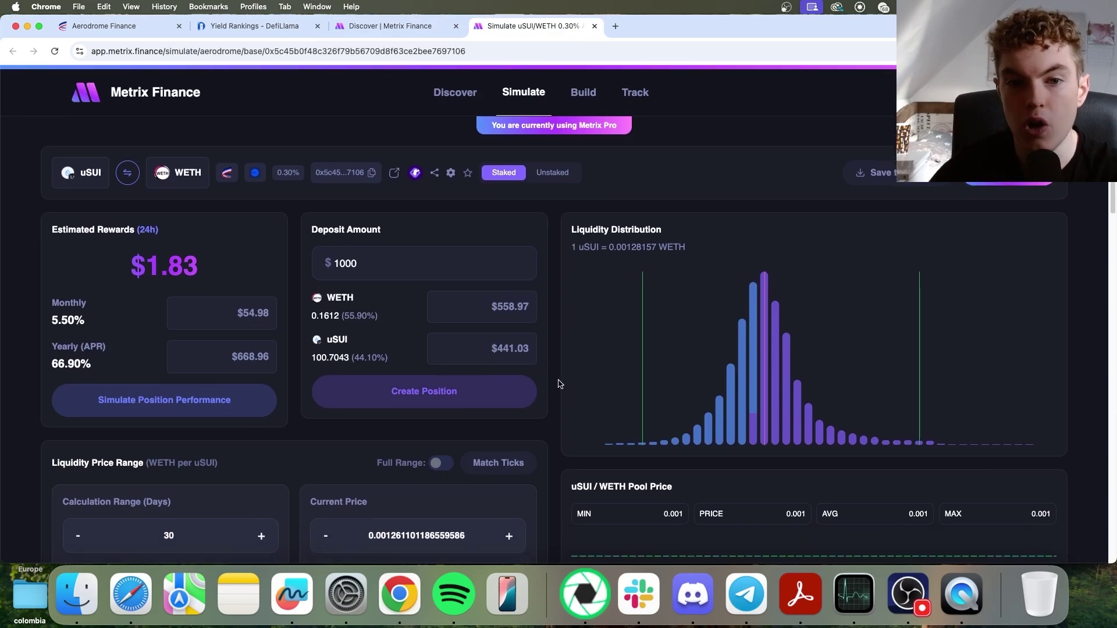
{"action": "scroll", "coordinate": [556, 390], "scroll_direction": "down", "scroll_amount": 2}
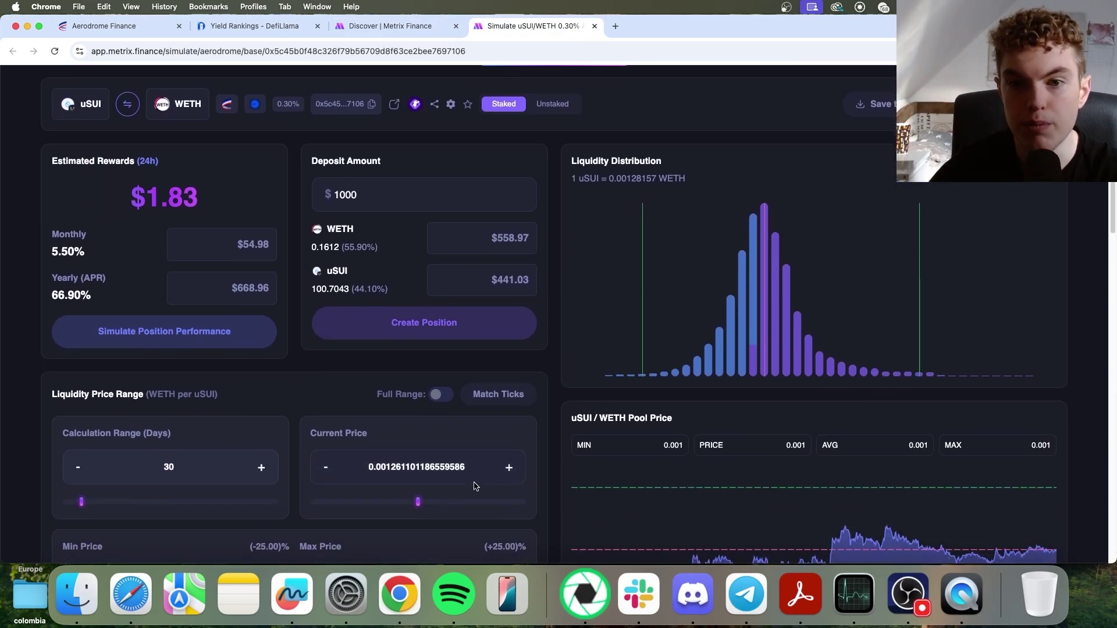
{"action": "scroll", "coordinate": [482, 466], "scroll_direction": "down", "scroll_amount": 2}
{"action": "scroll", "coordinate": [490, 440], "scroll_direction": "down", "scroll_amount": 5}
{"action": "scroll", "coordinate": [386, 417], "scroll_direction": "up", "scroll_amount": 10}
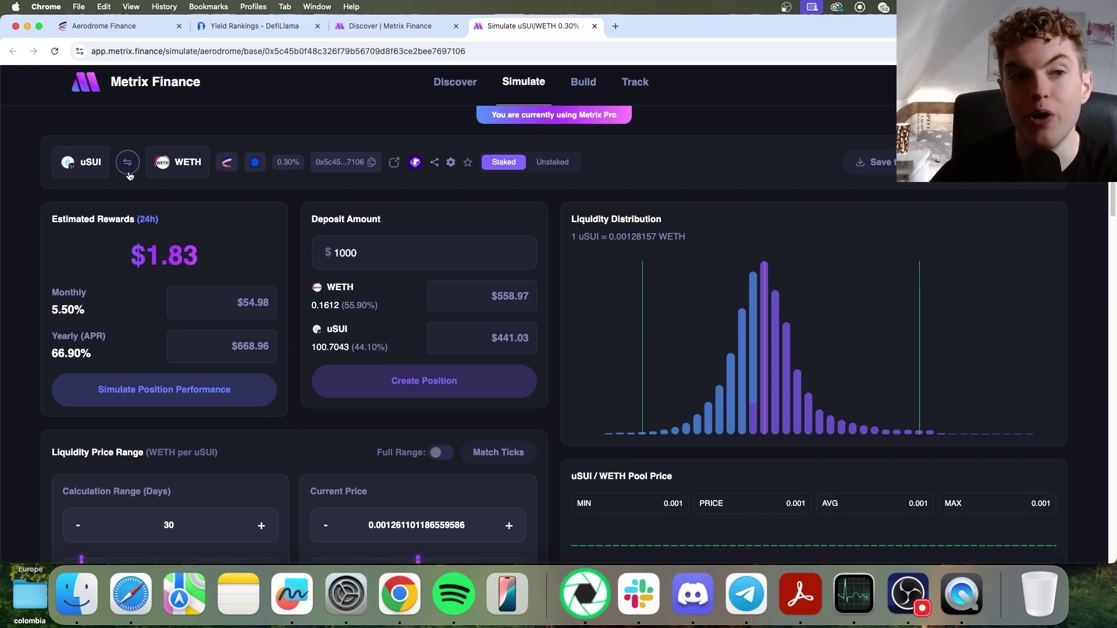
- Flip the pair to WETH/uSUI and nudge the max price down toward 1054.63
{"action": "left_click", "coordinate": [128, 163]}
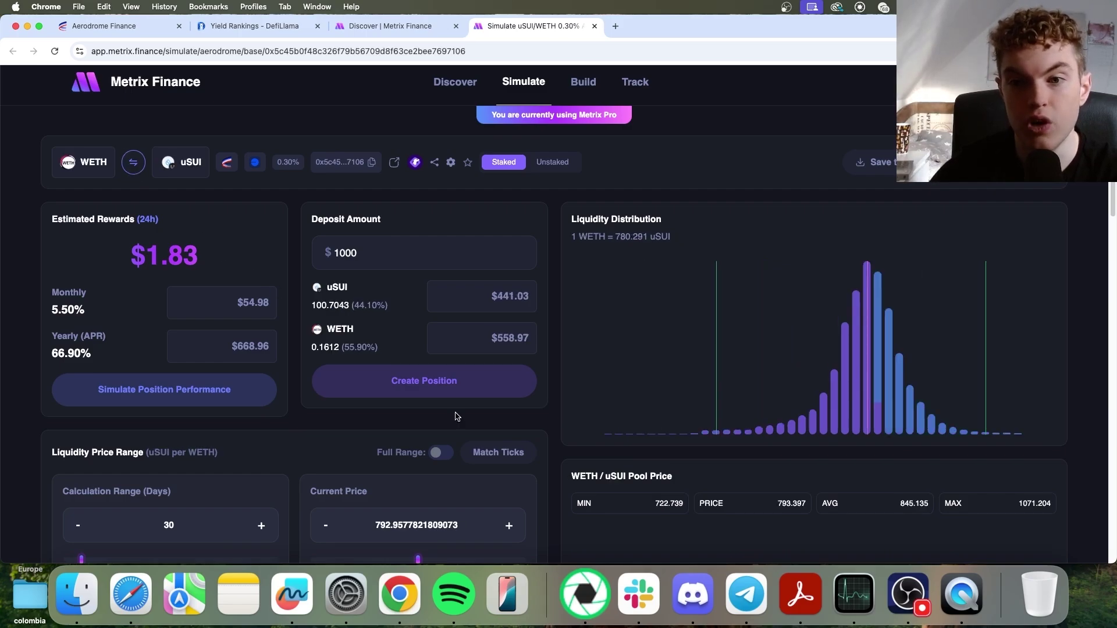
{"action": "scroll", "coordinate": [457, 416], "scroll_direction": "down", "scroll_amount": 5}
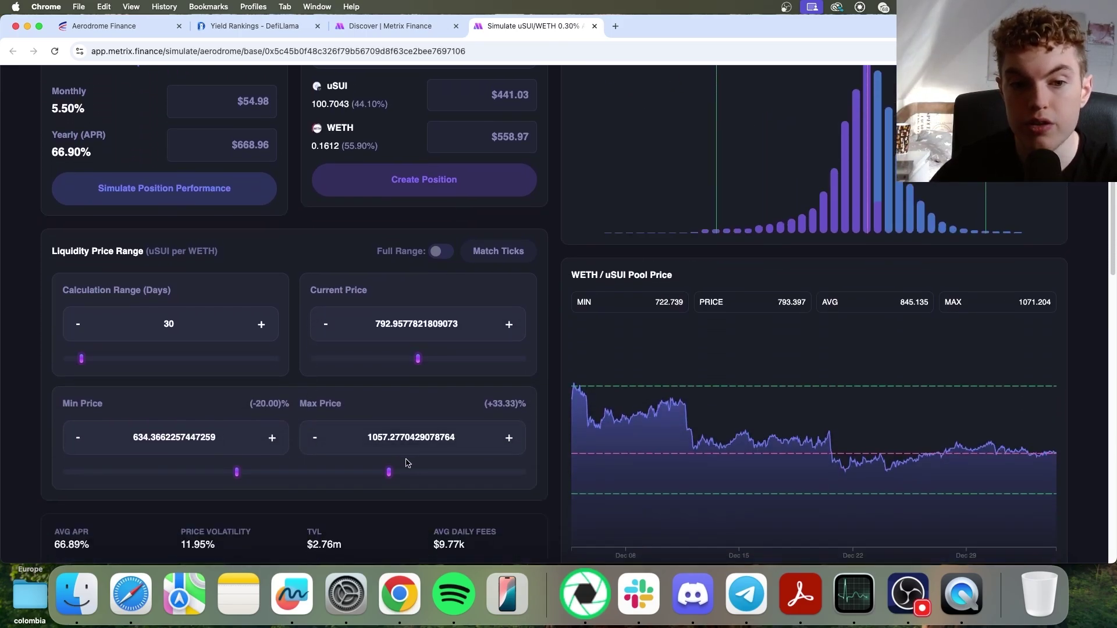
{"action": "left_click_drag", "start_coordinate": [389, 473], "coordinate": [388, 473]}
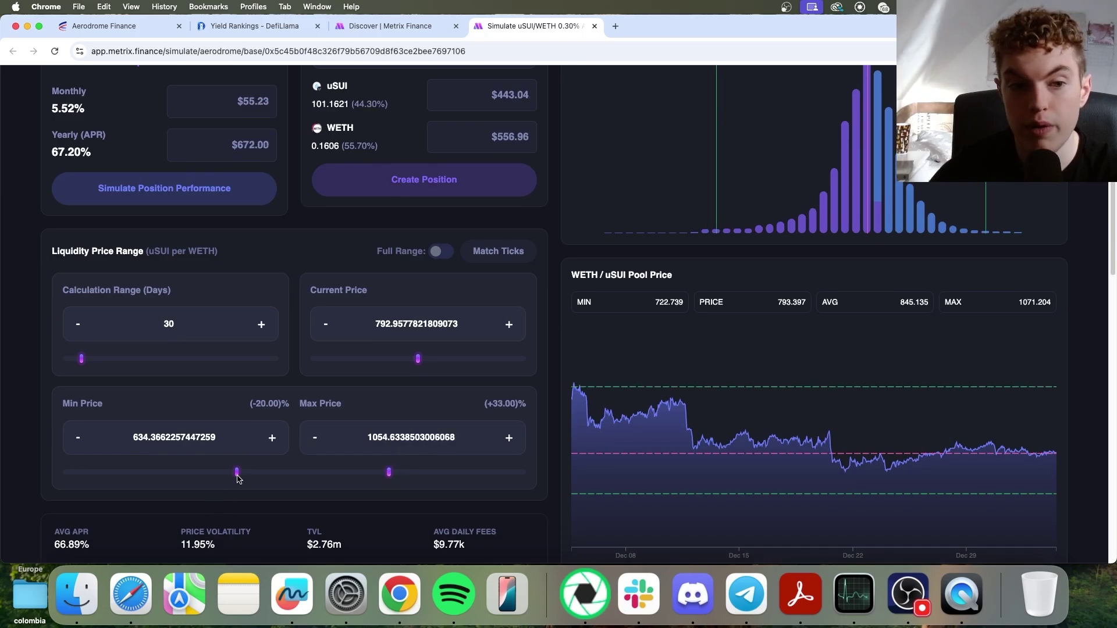
{"action": "left_click_drag", "start_coordinate": [236, 473], "coordinate": [237, 472]}
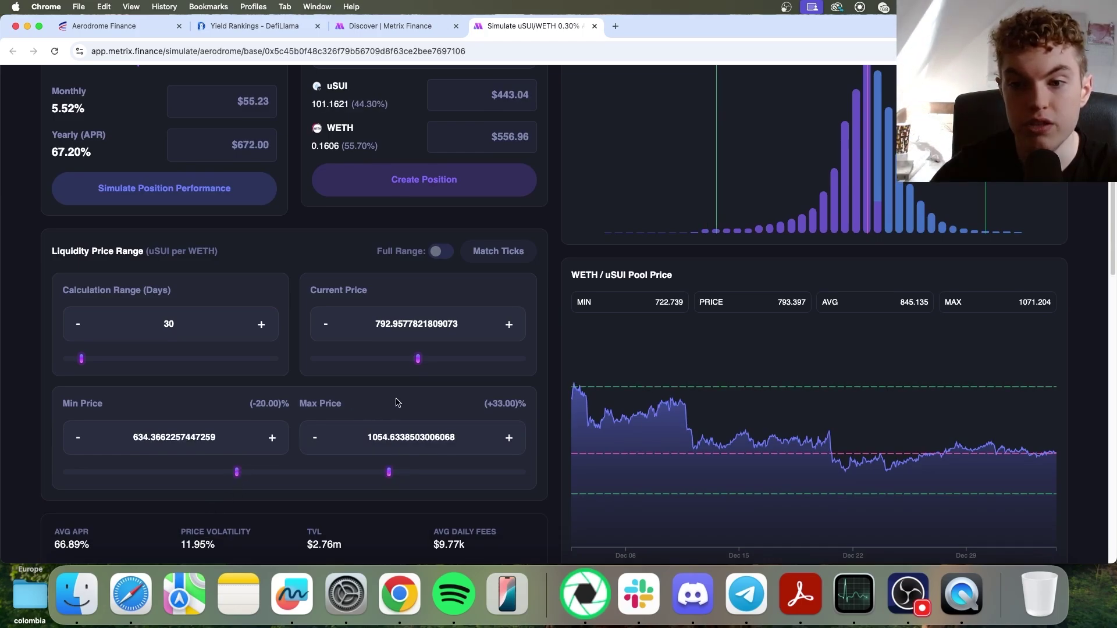
- Set the current price to 800.89 and the calculation range to 31 days
{"action": "scroll", "coordinate": [365, 399], "scroll_direction": "up", "scroll_amount": 1}
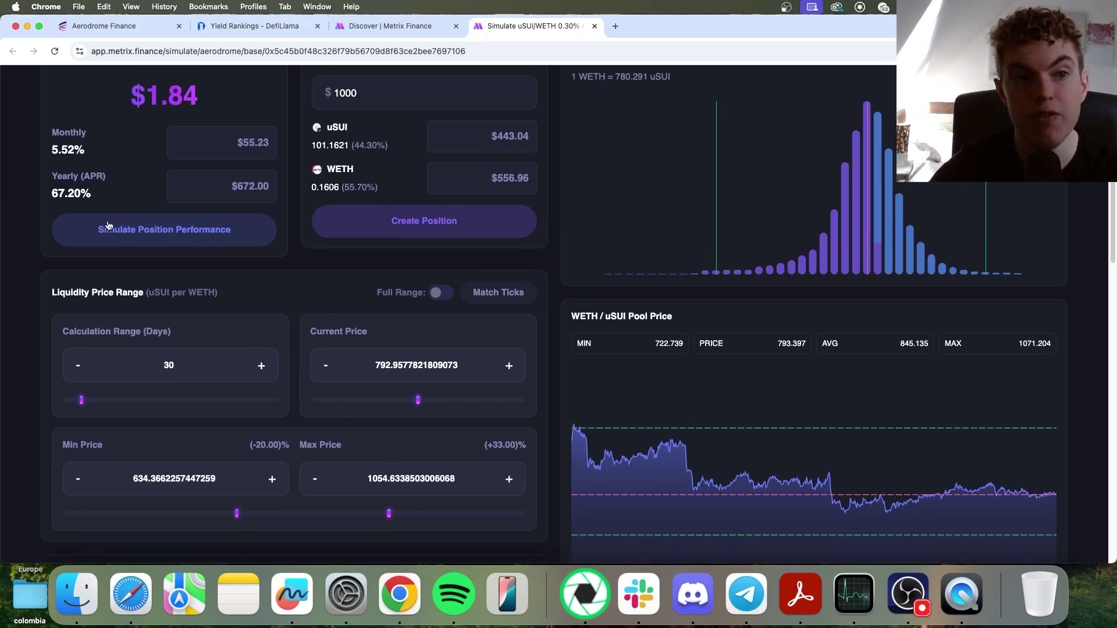
{"action": "scroll", "coordinate": [321, 362], "scroll_direction": "up", "scroll_amount": 1}
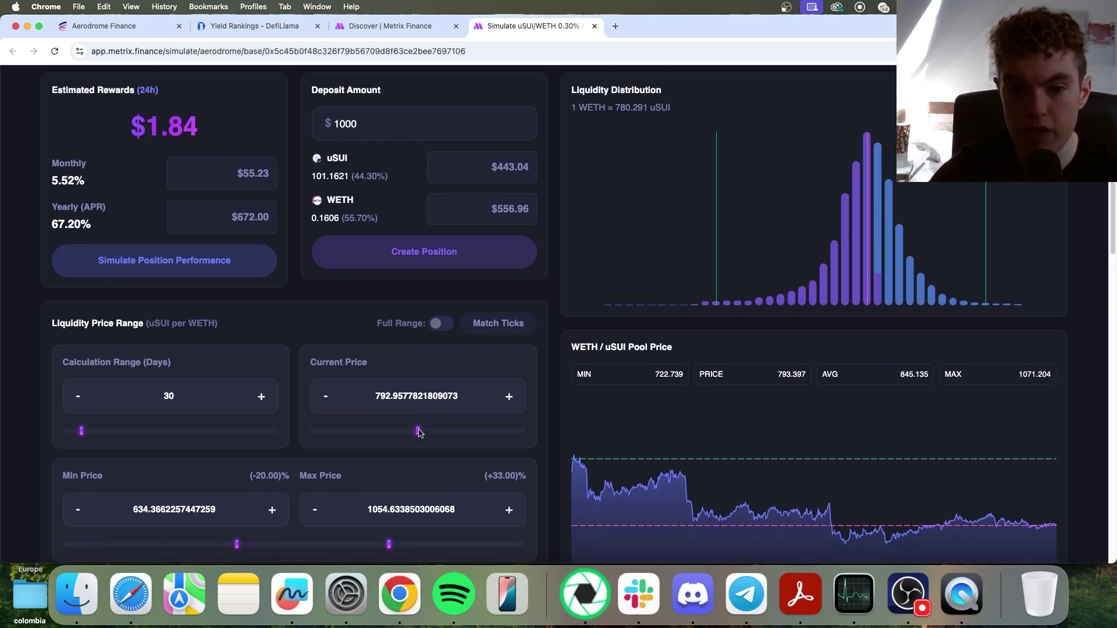
{"action": "left_click_drag", "start_coordinate": [417, 431], "coordinate": [419, 432]}
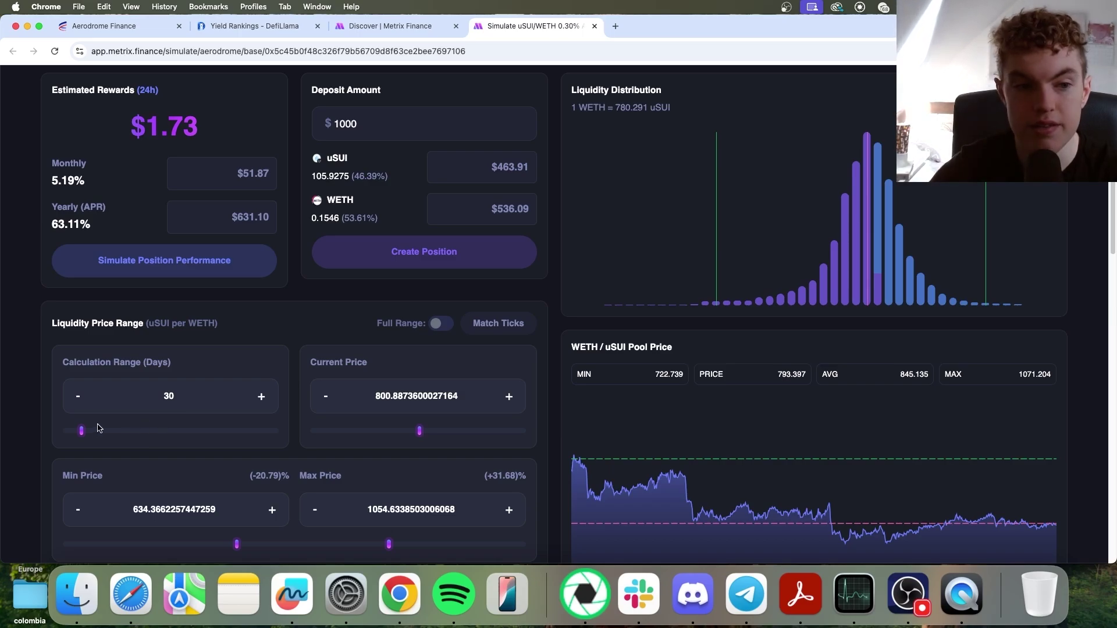
{"action": "mouse_move", "coordinate": [82, 431]}
{"action": "left_mouse_down"}
{"action": "mouse_move", "coordinate": [123, 442]}
{"action": "mouse_move", "coordinate": [85, 442]}
{"action": "left_mouse_up"}
{"action": "scroll", "coordinate": [308, 460], "scroll_direction": "up", "scroll_amount": 3}
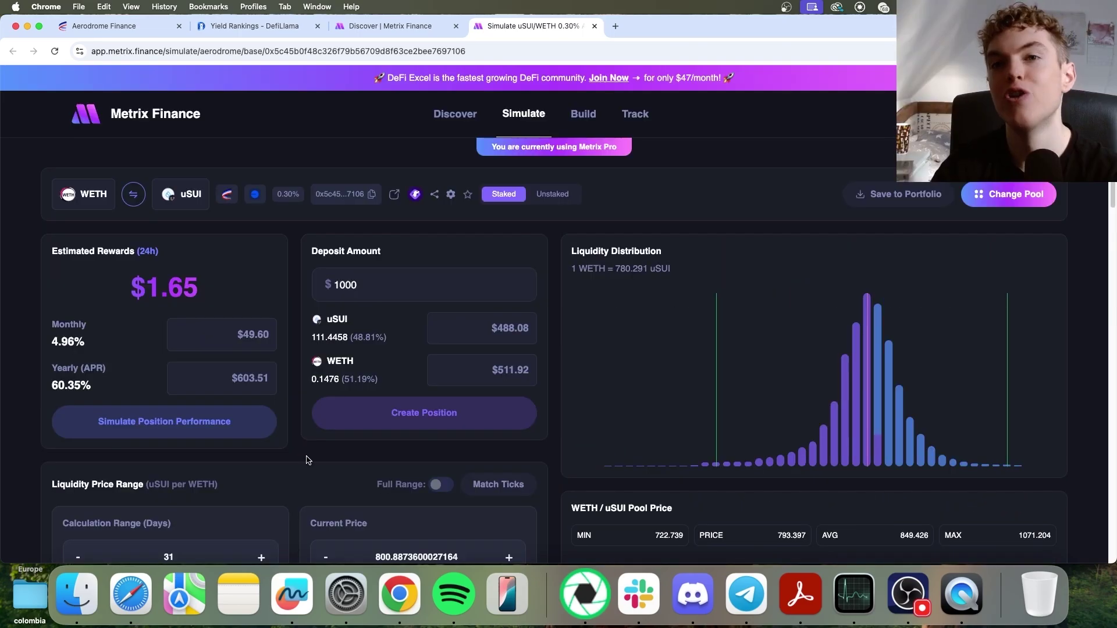